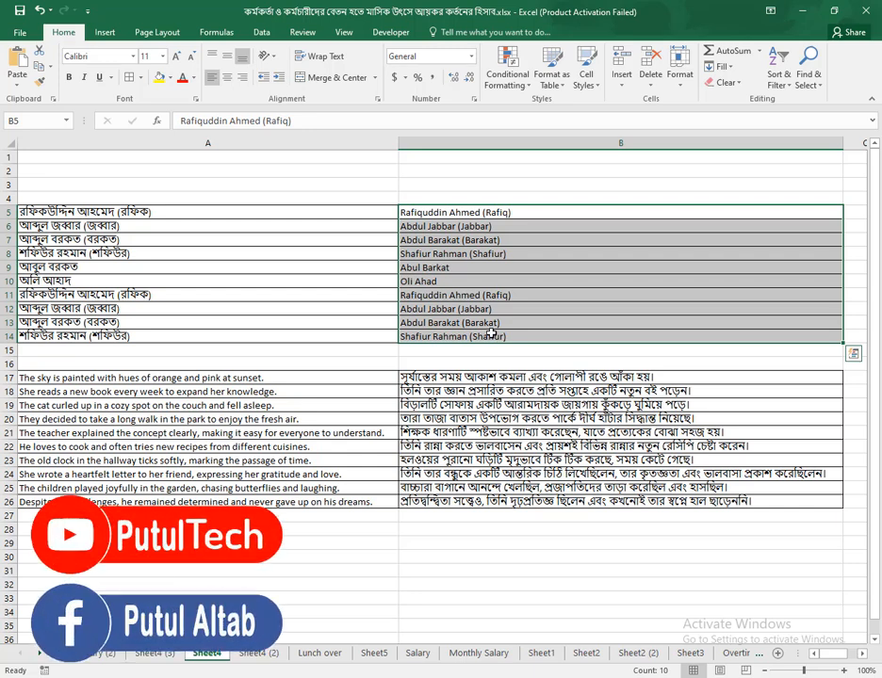
Review the Bengali and English name lists in rows 5 to 14 and the sentence translations in rows 17 to 26
left_click(490, 254)
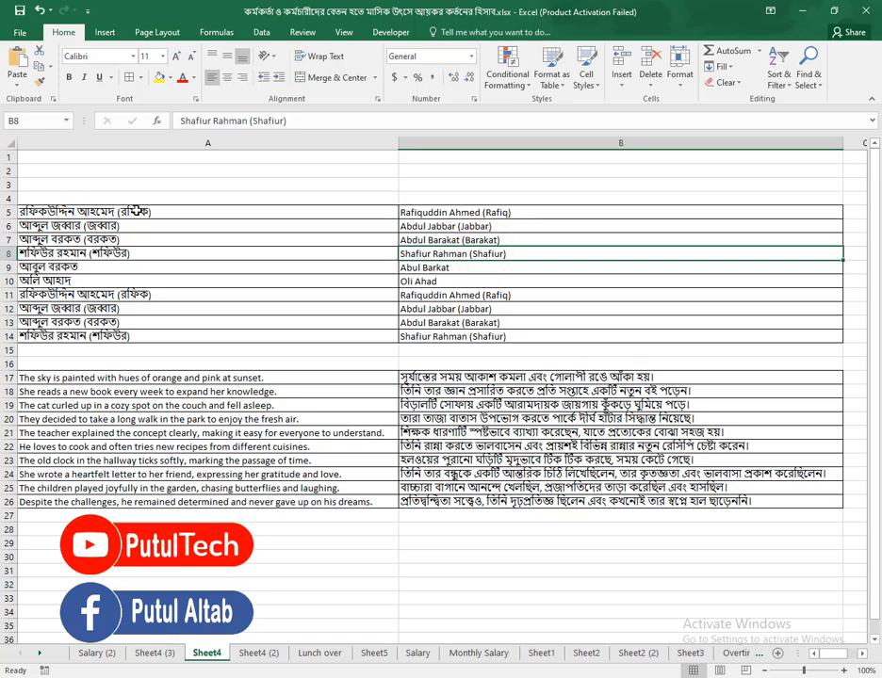
left_click_drag(127, 211, 120, 337)
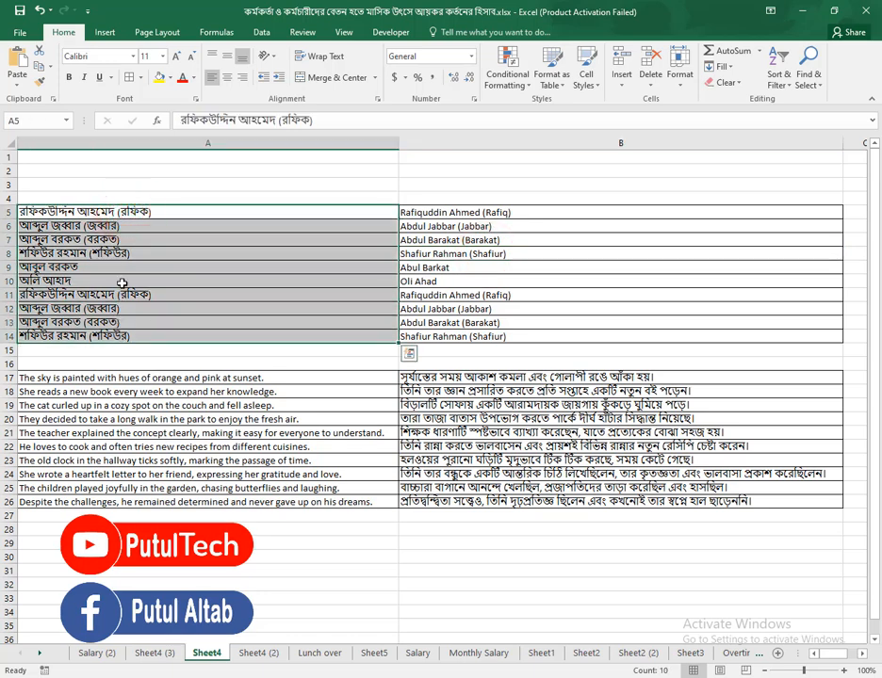
left_click(130, 212)
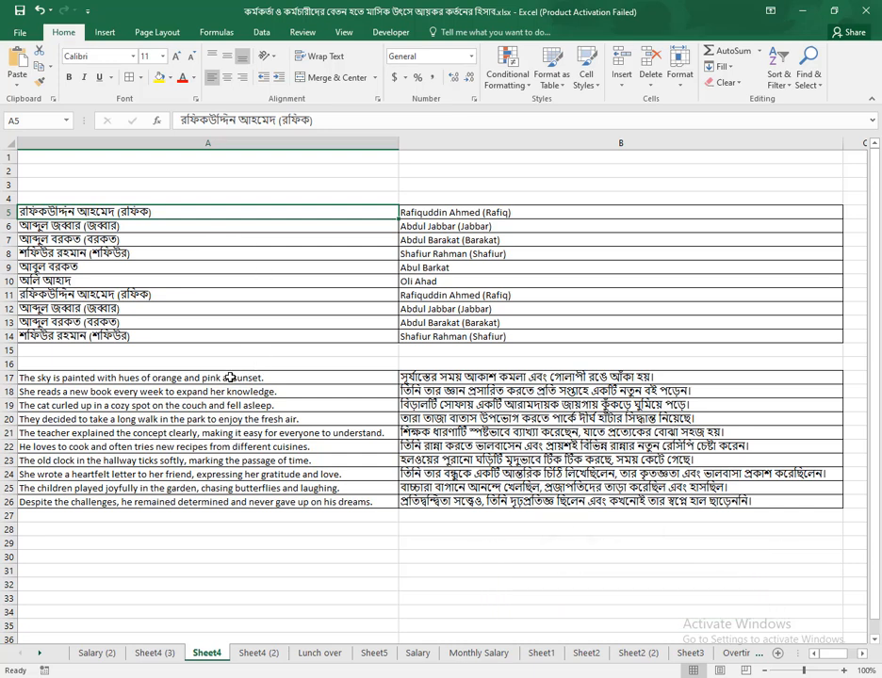
left_click_drag(230, 377, 233, 502)
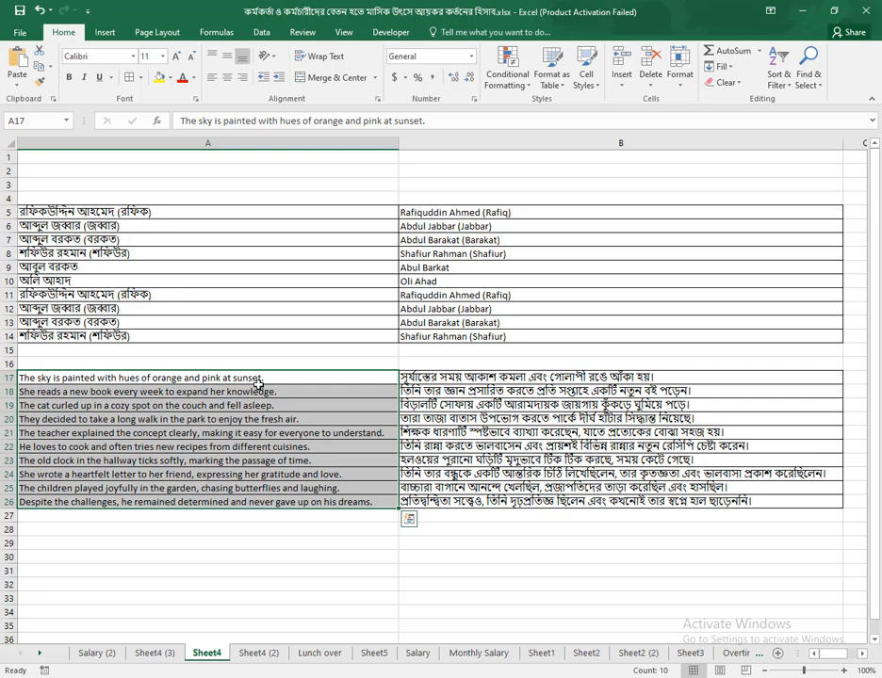
left_click_drag(618, 378, 527, 502)
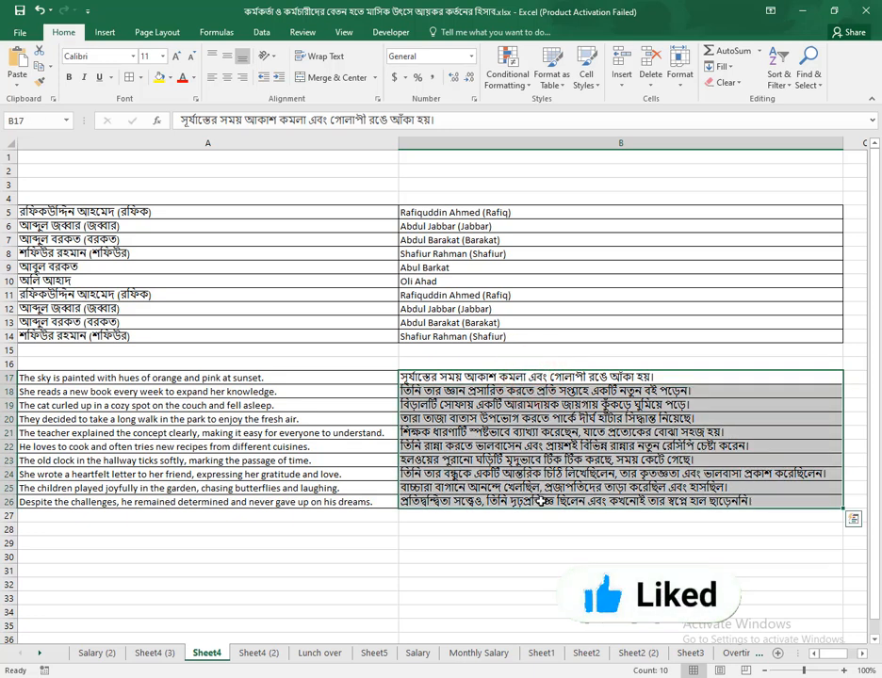
left_click(627, 418)
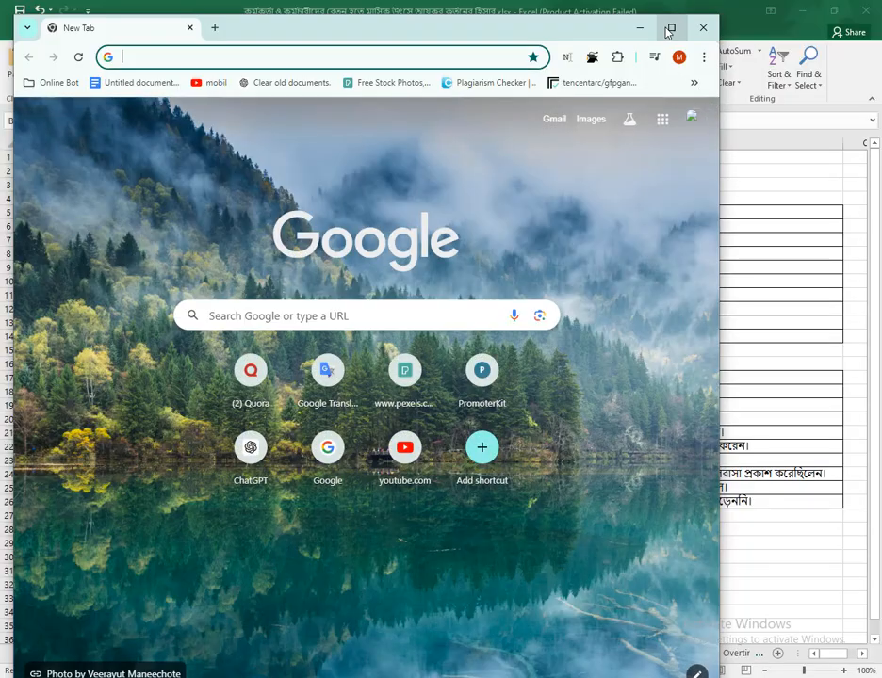
Maximize the Chrome window and load the Google home page
left_click(670, 29)
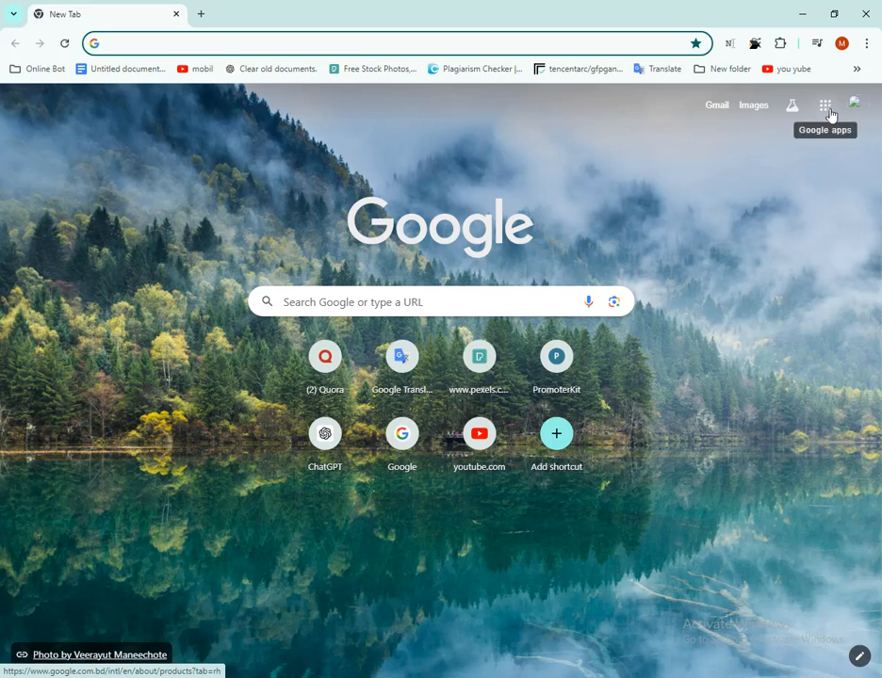
left_click(824, 108)
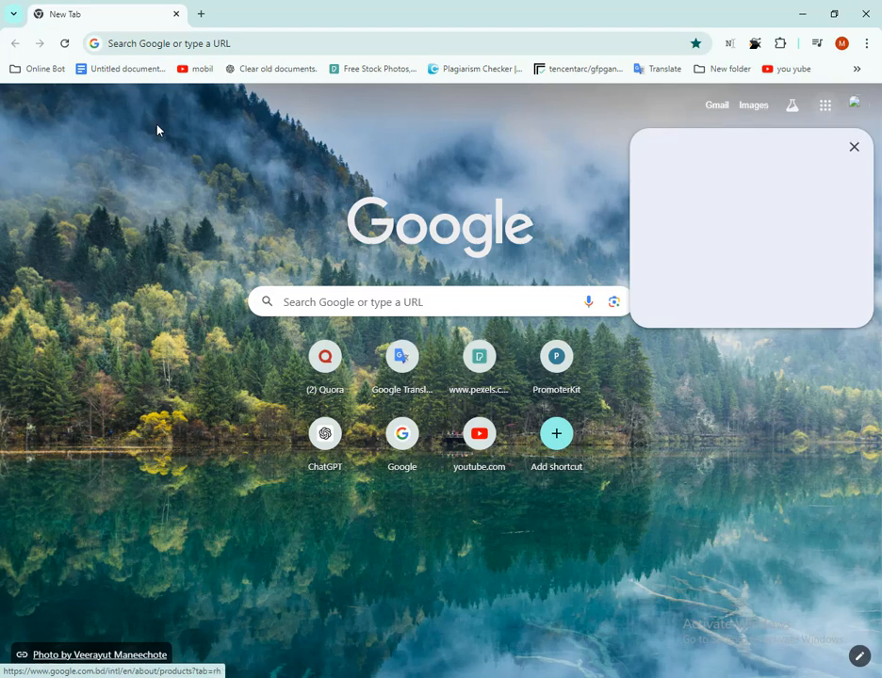
left_click(260, 44)
key("Return")
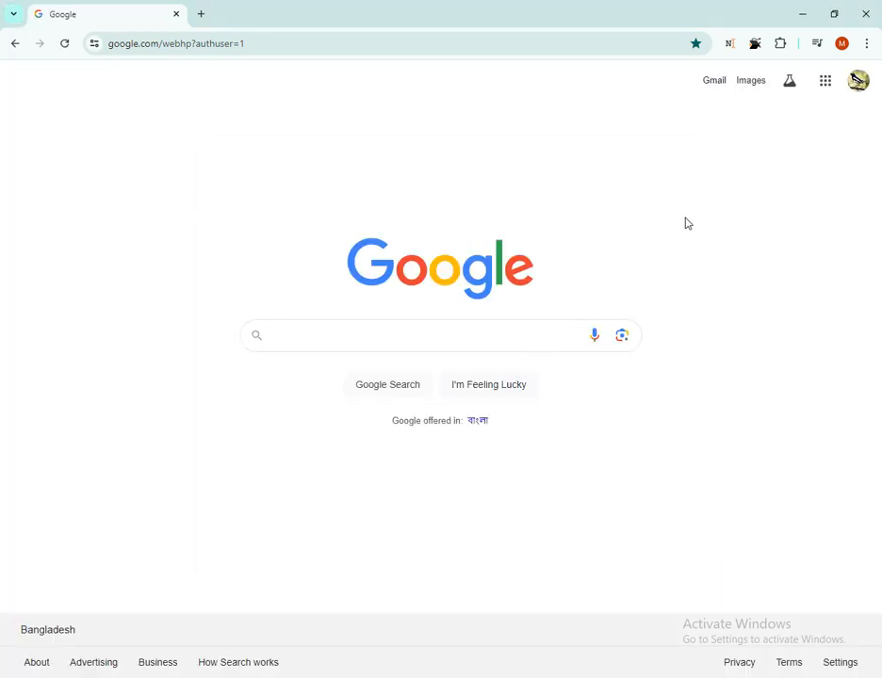
Open Google Sheets from the Google apps list
left_click(825, 85)
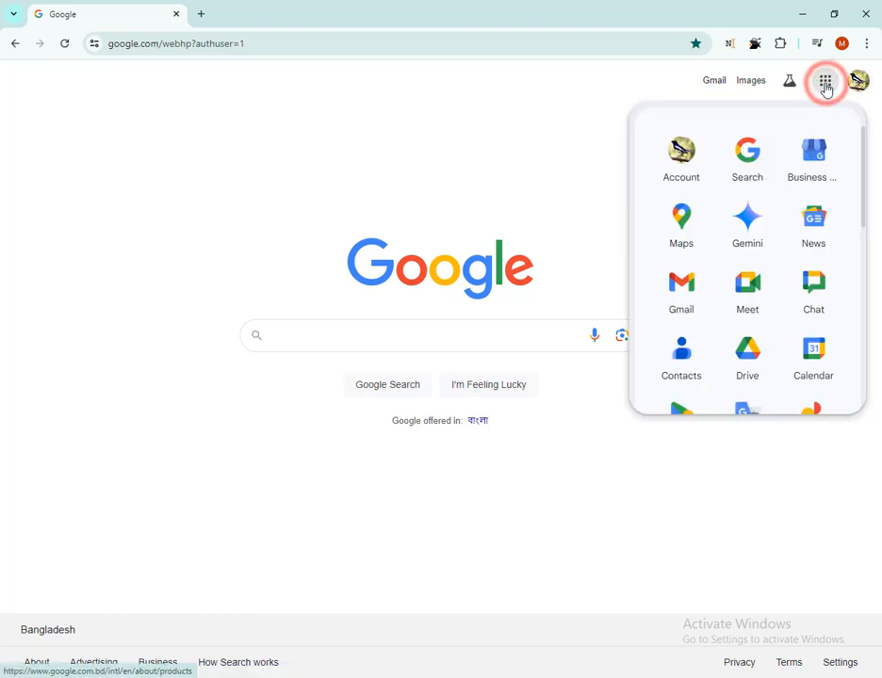
scroll(823, 285, "down", 2)
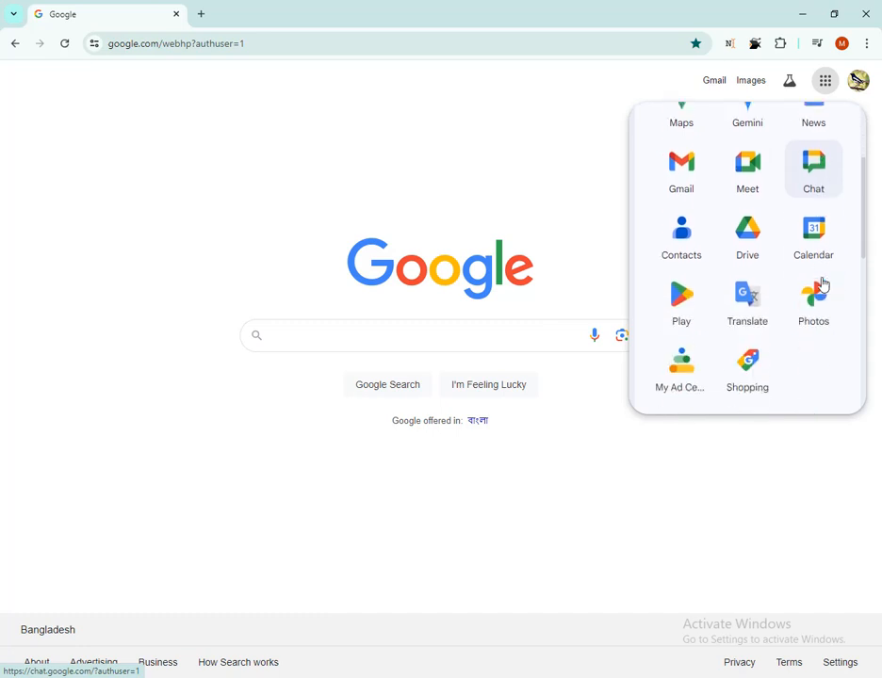
scroll(823, 285, "down", 3)
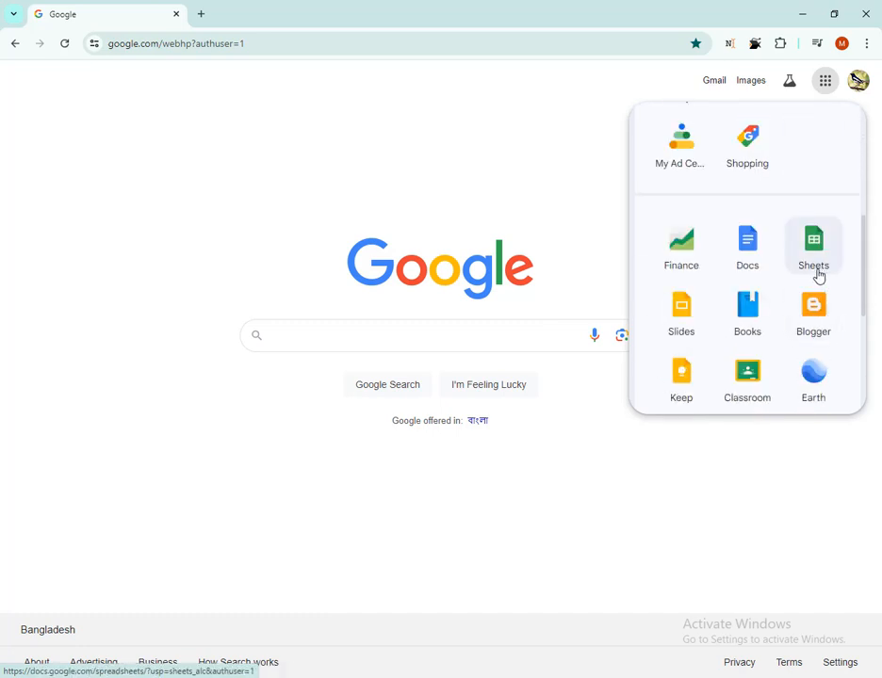
left_click(820, 256)
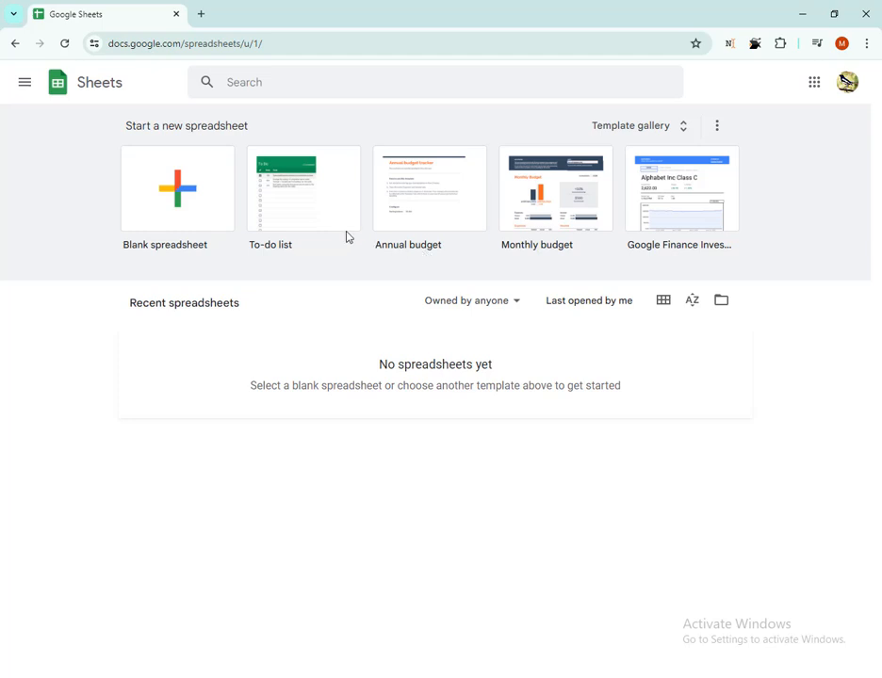
Create a new blank spreadsheet
left_click(170, 198)
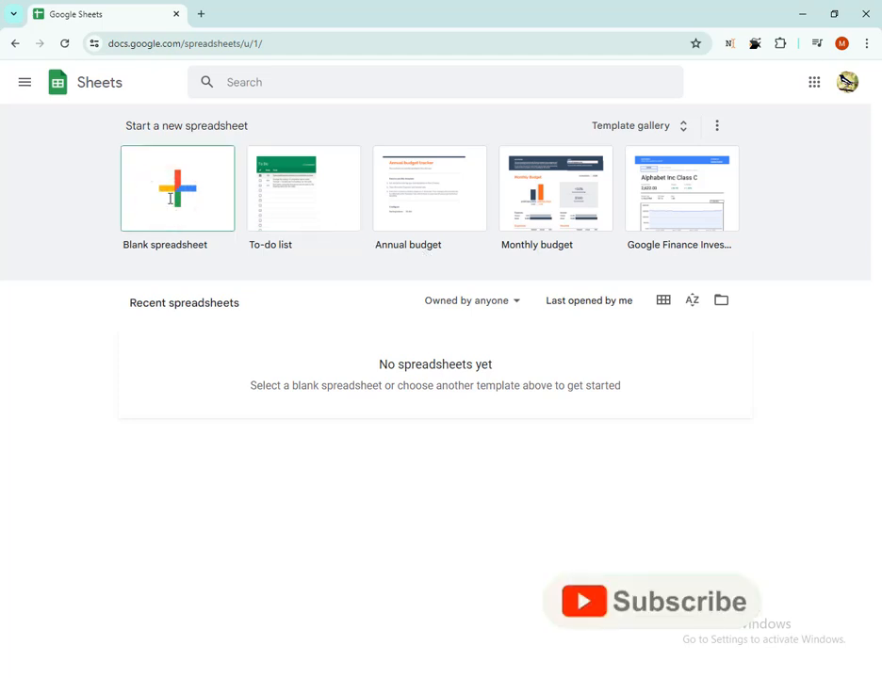
left_click(179, 193)
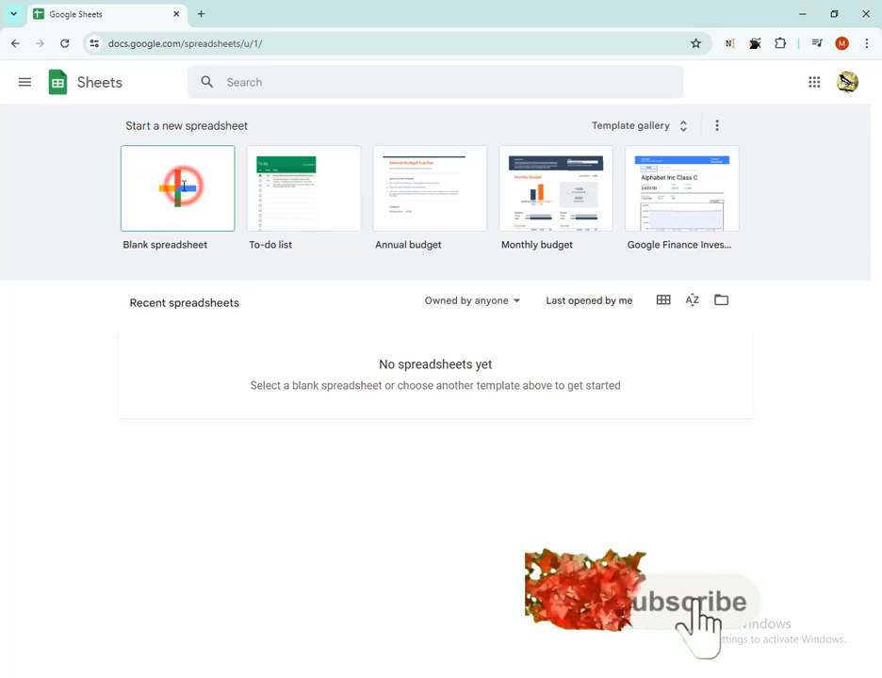
left_click(161, 189)
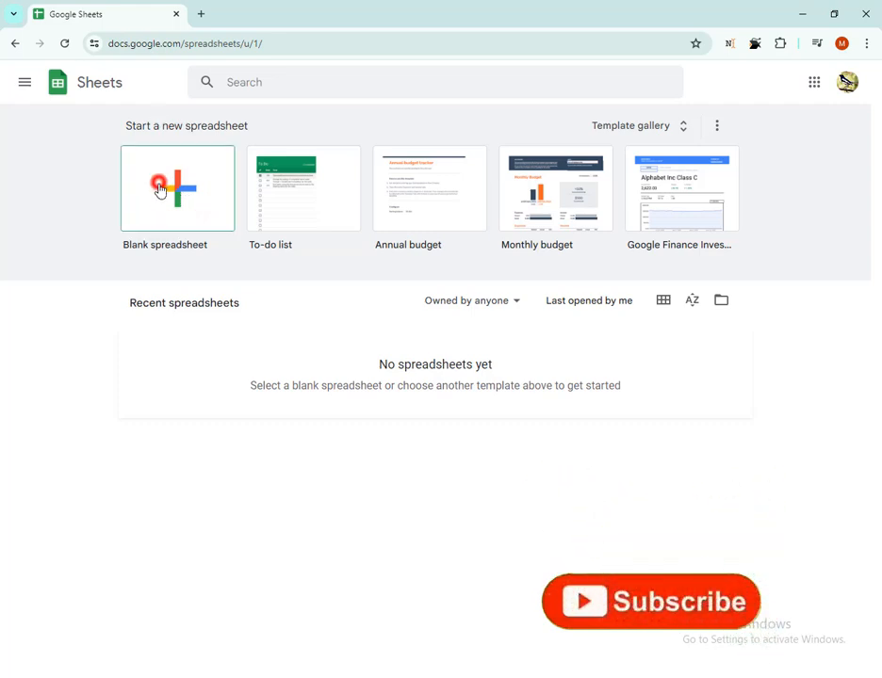
left_click(160, 190)
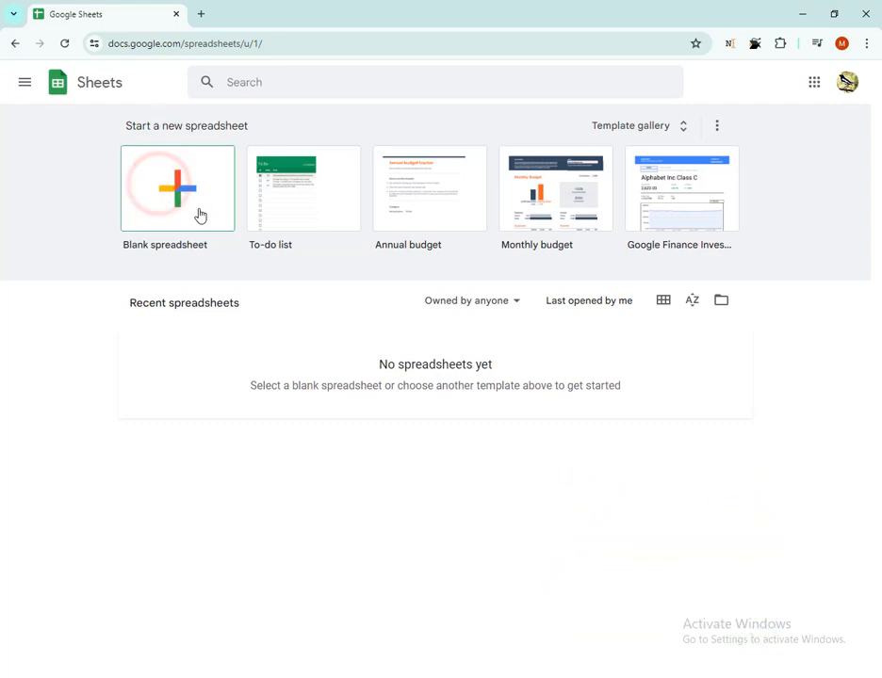
left_click(177, 179)
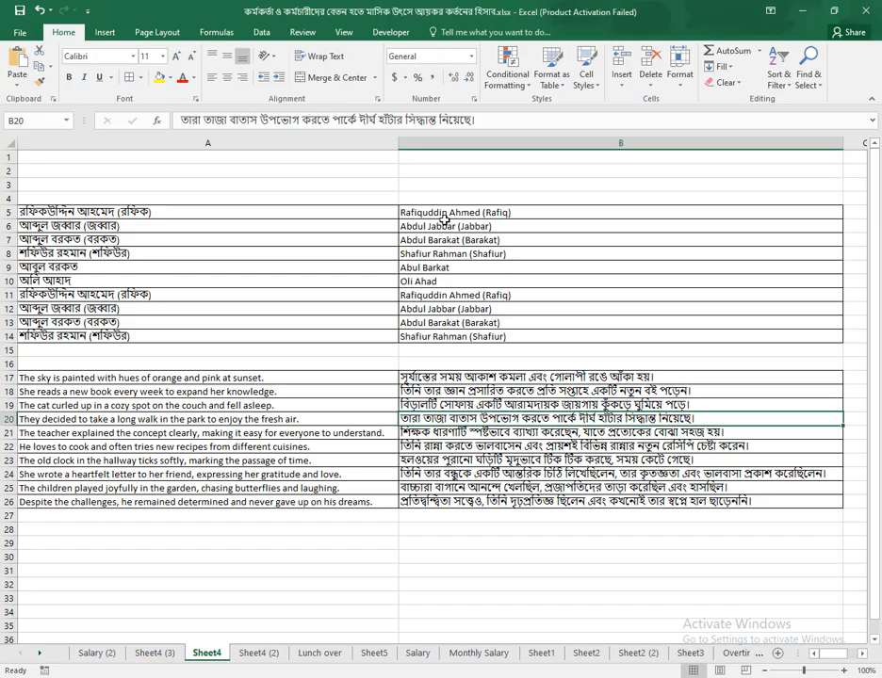
Copy the English names in B5:B14 of the Excel sheet into the Google spreadsheet starting at A5, and fit column A to its contents
left_click_drag(444, 215, 473, 337)
key("ctrl+c")
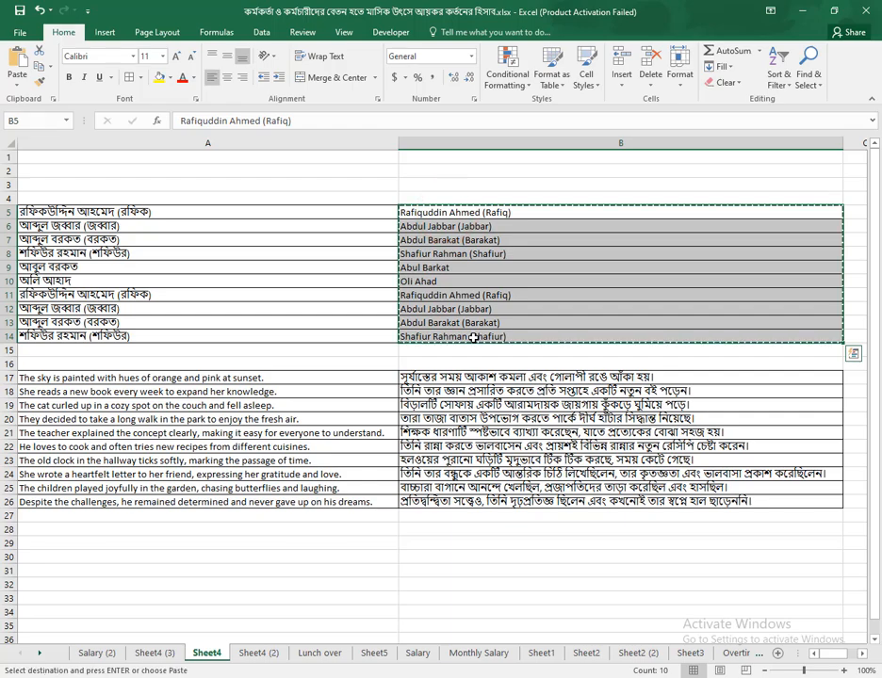
left_click(804, 11)
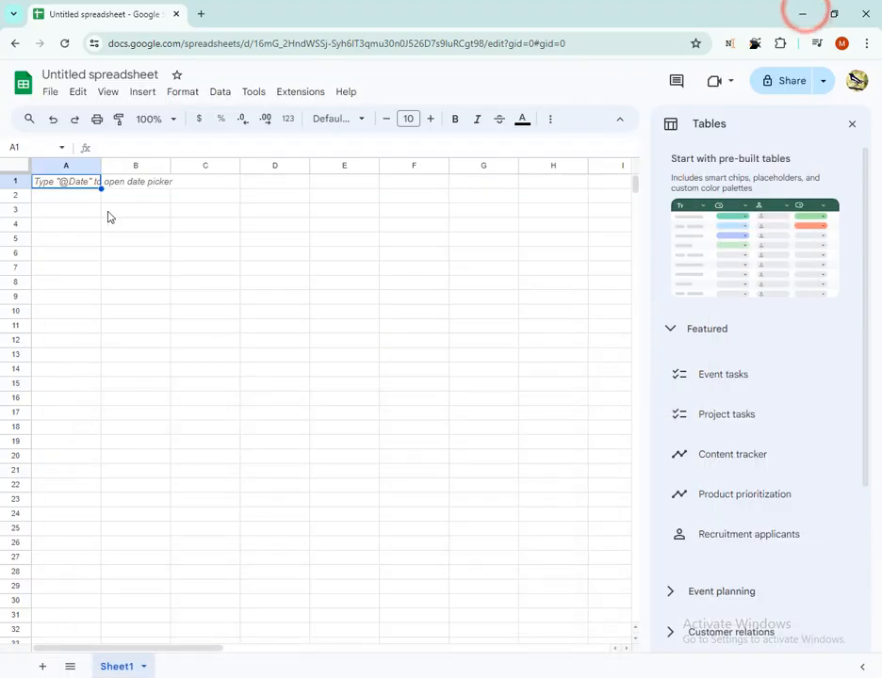
left_click(106, 213)
left_click(69, 181)
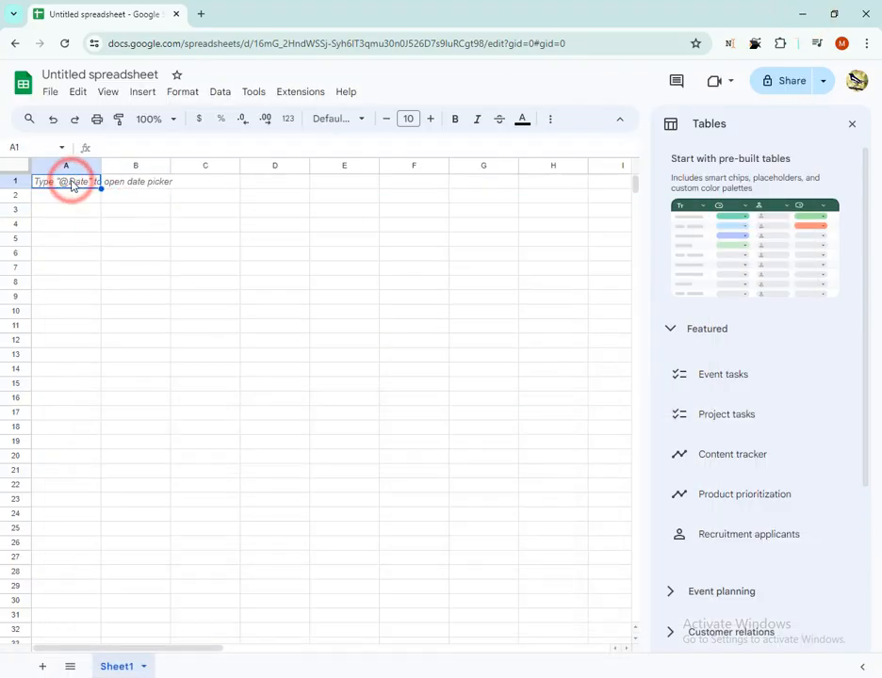
left_click(210, 197)
left_click(76, 243)
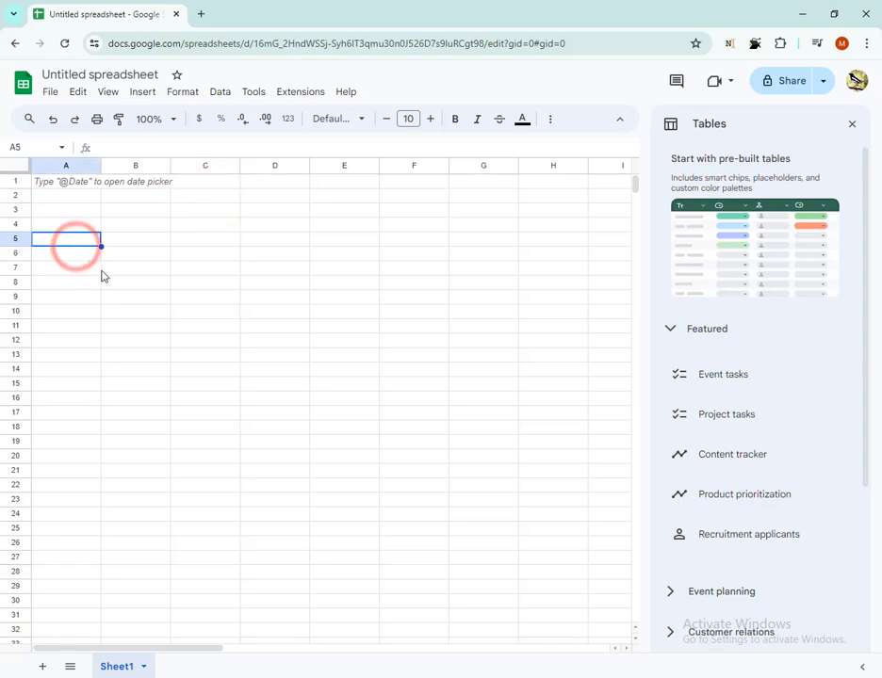
key("ctrl+v")
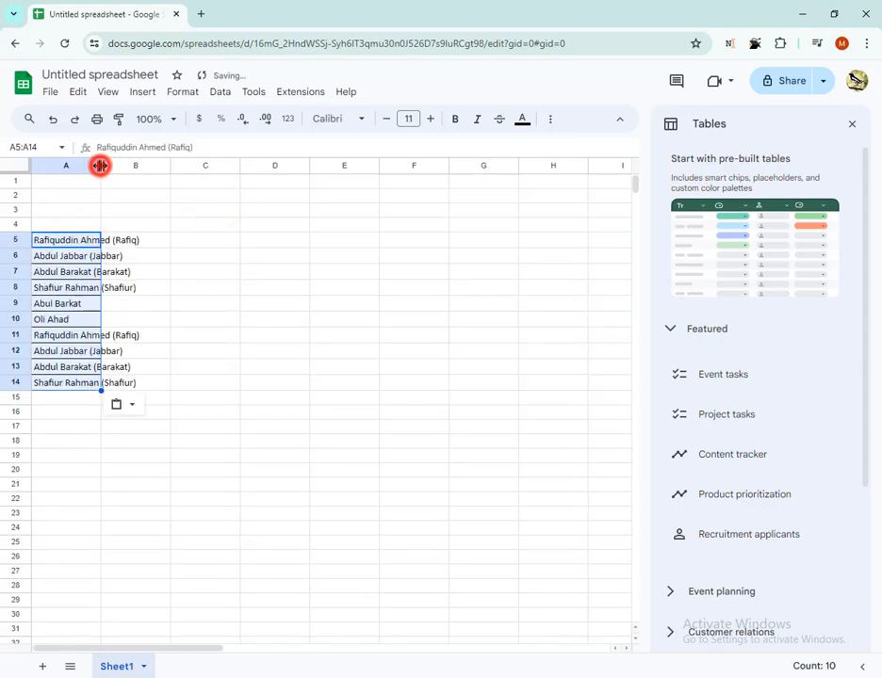
double_click(100, 165)
left_click(295, 274)
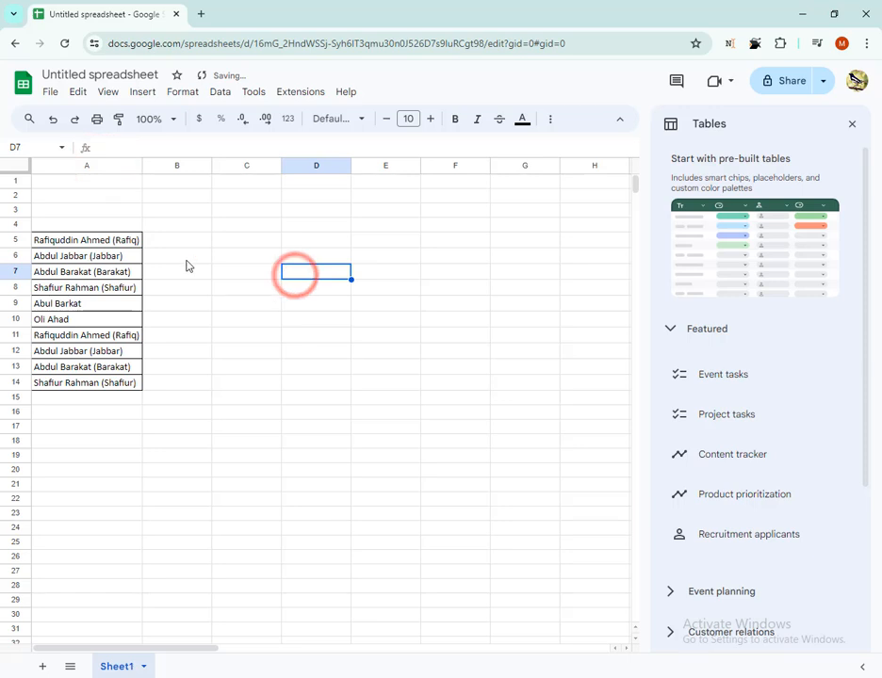
left_click(90, 162)
right_click(98, 171)
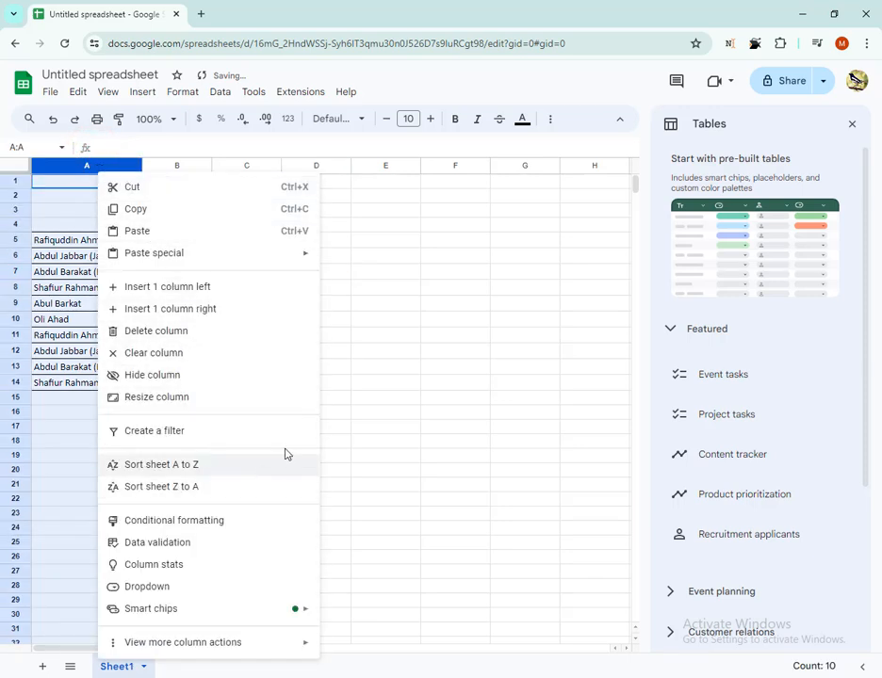
left_click(485, 292)
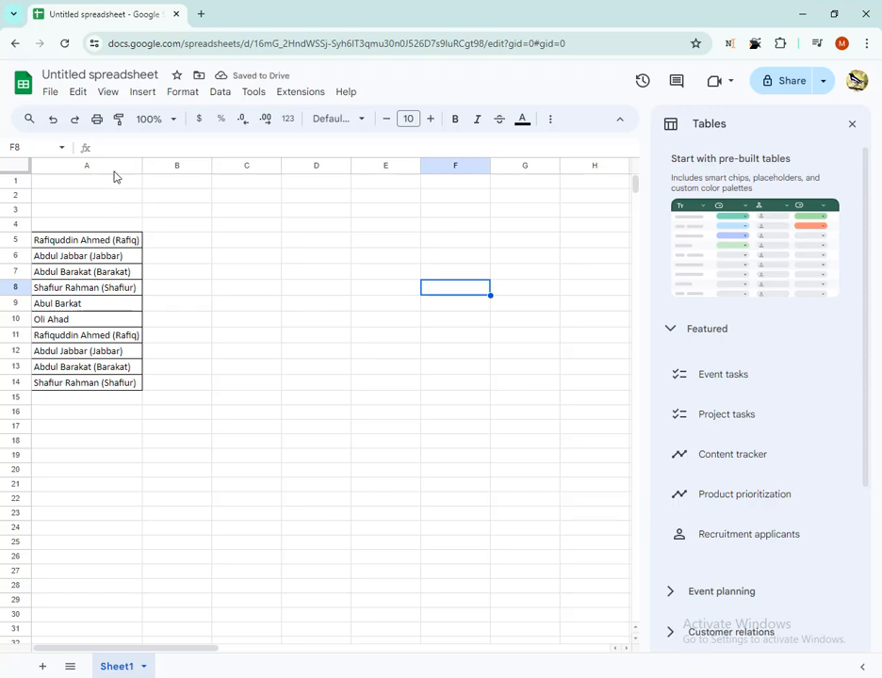
Increase column A's font size to 15 and fit the column width to the enlarged names
left_click(113, 165)
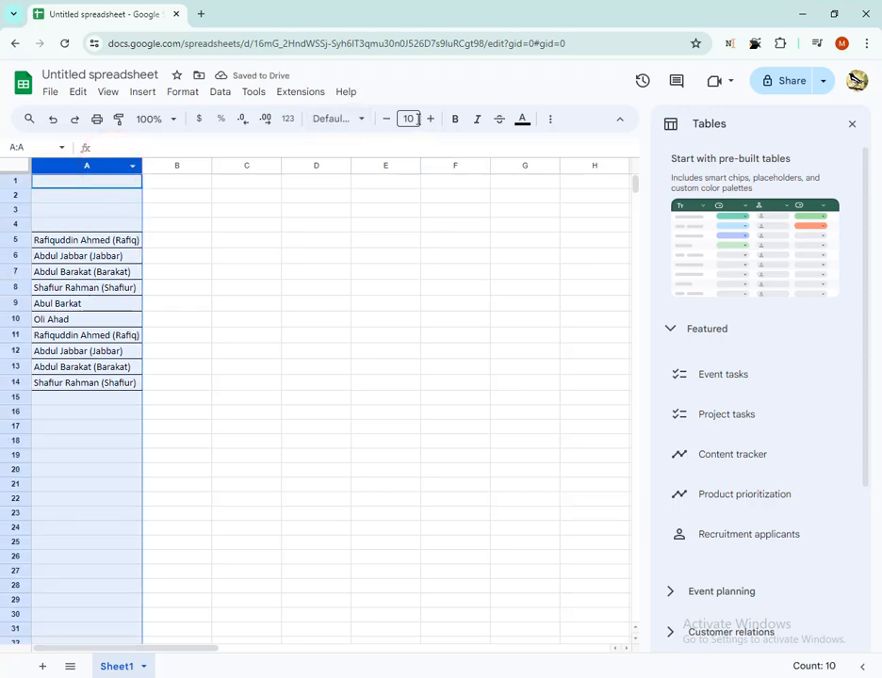
left_click(431, 119)
left_click(431, 119)
left_click(430, 119)
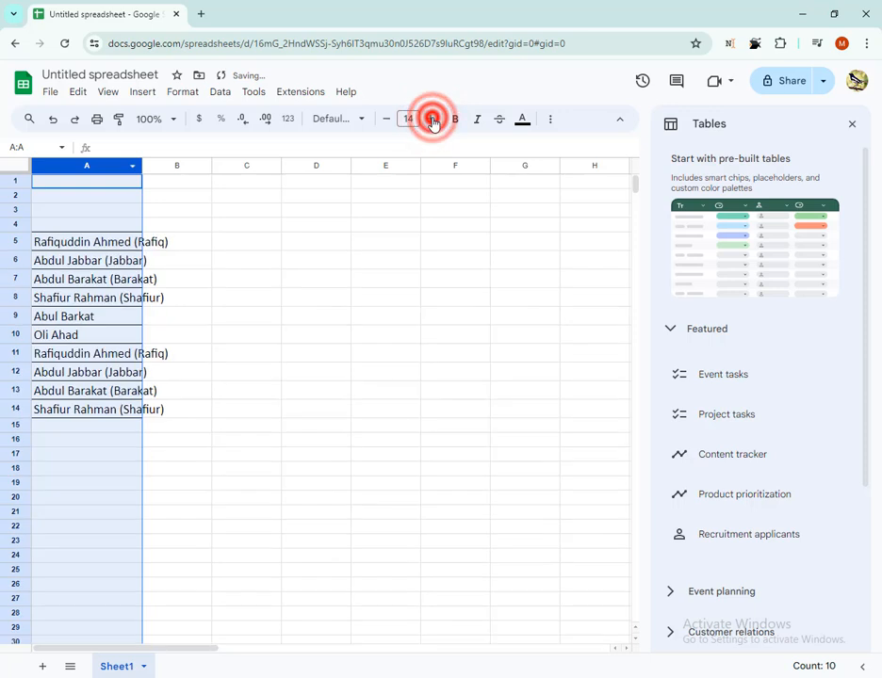
left_click(235, 300)
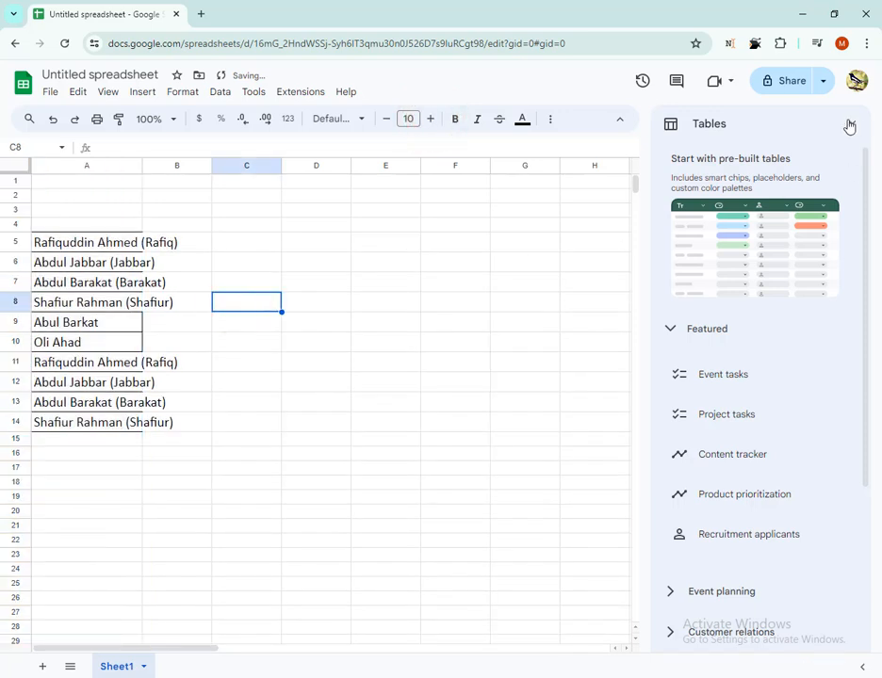
left_click(187, 334)
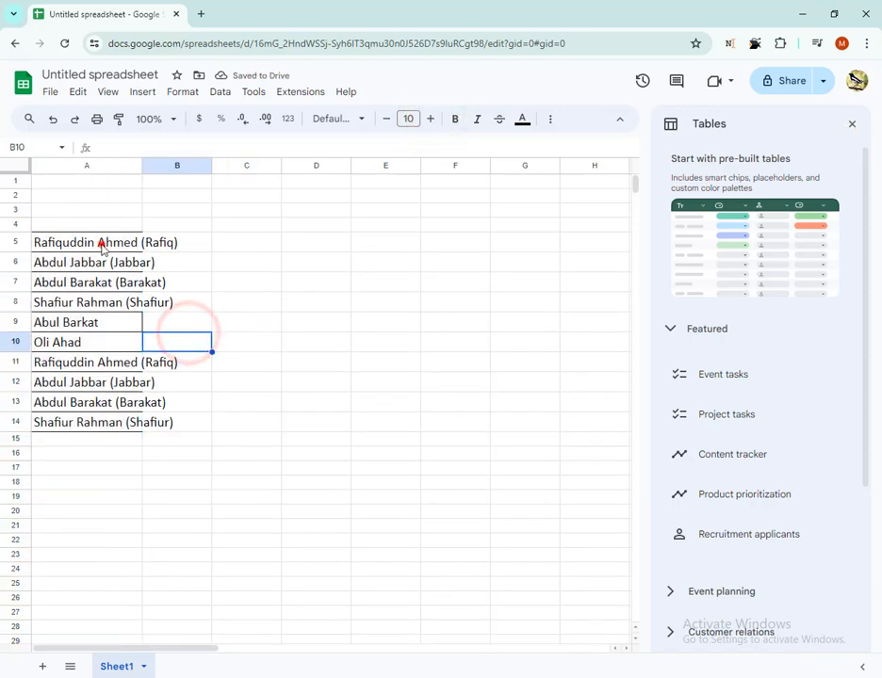
left_click(102, 246)
double_click(142, 165)
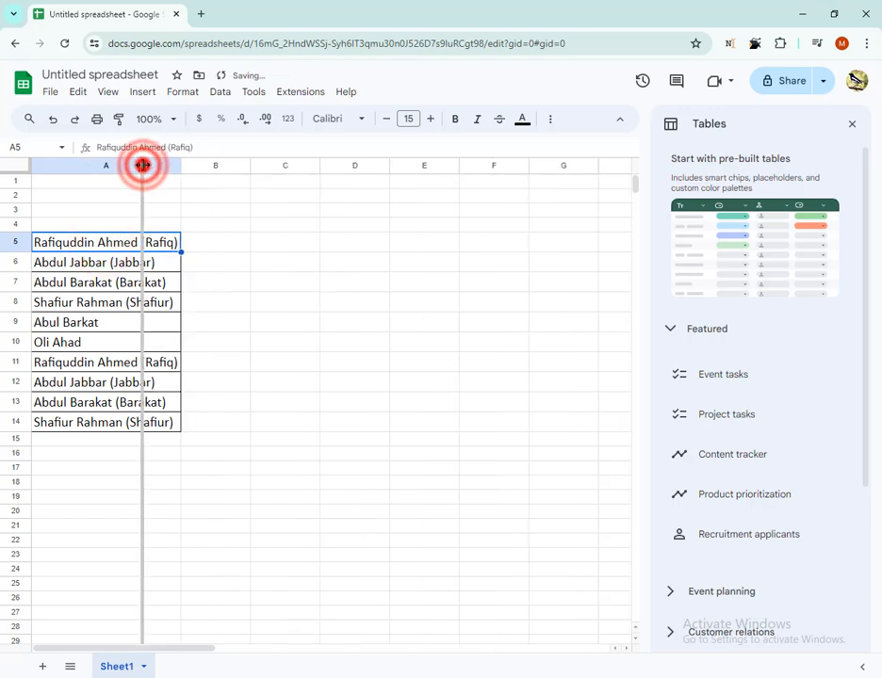
left_click(325, 323)
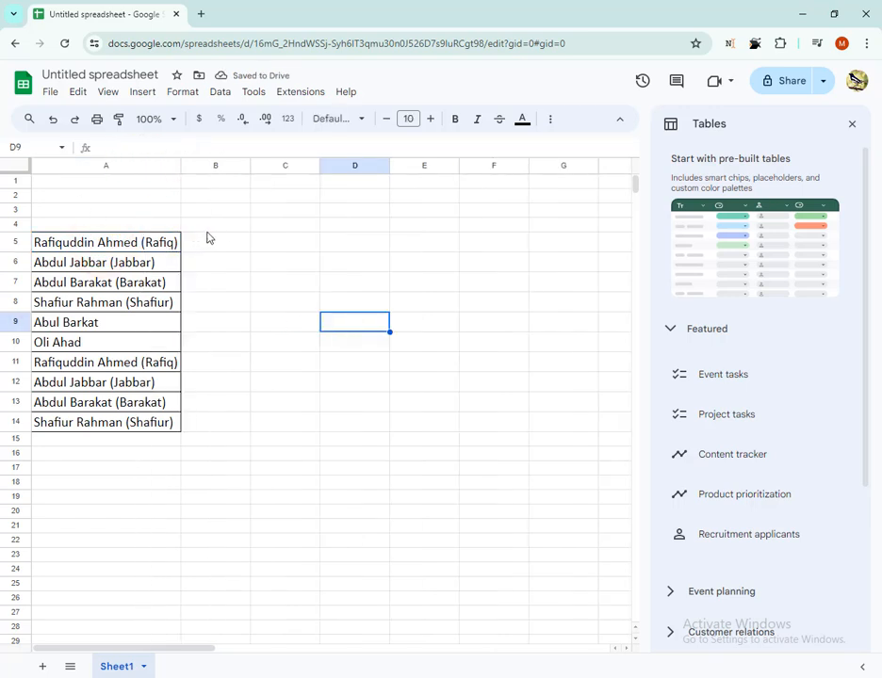
Widen column B and begin a GOOGLETRANSLATE formula in B5 with A5 as the text to translate
left_click_drag(251, 168, 402, 190)
left_click(252, 242)
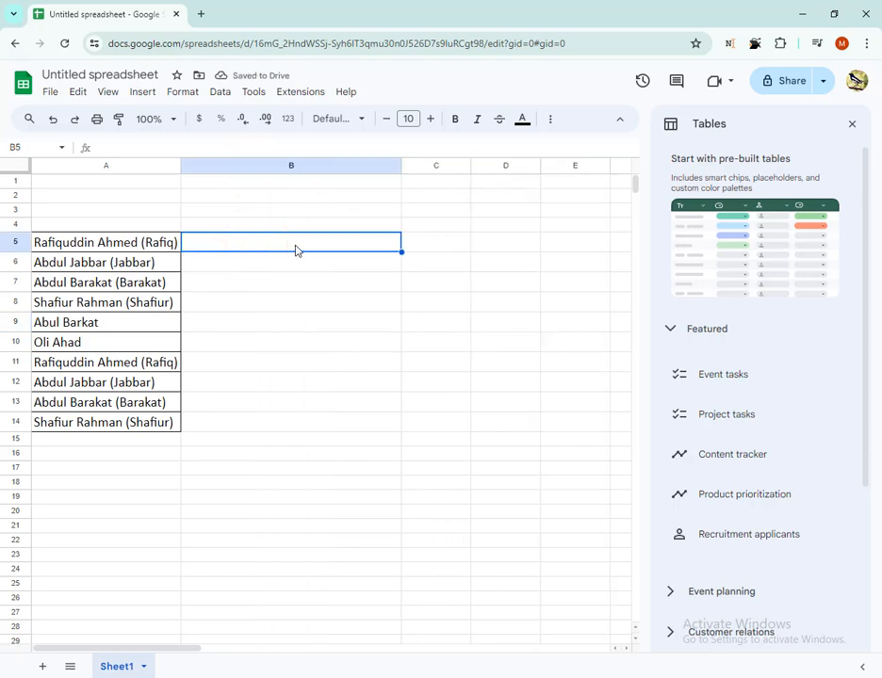
type("=g")
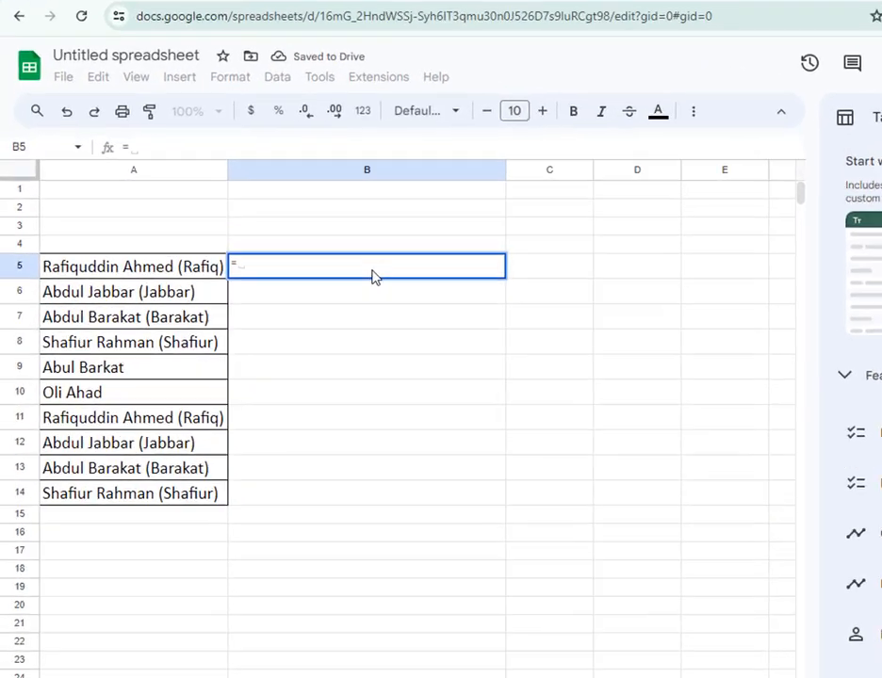
type("oo")
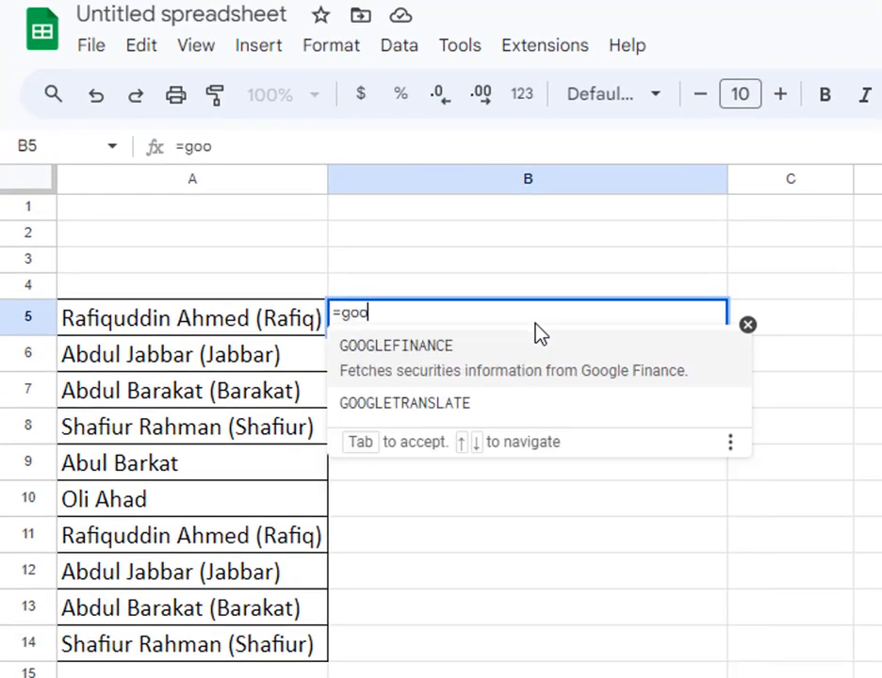
type("gle")
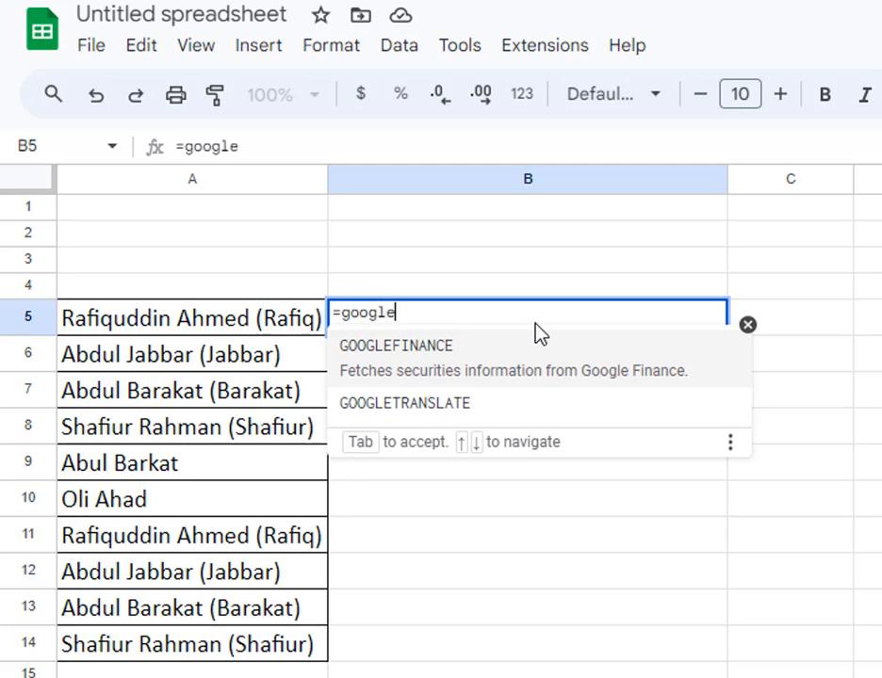
type("tr")
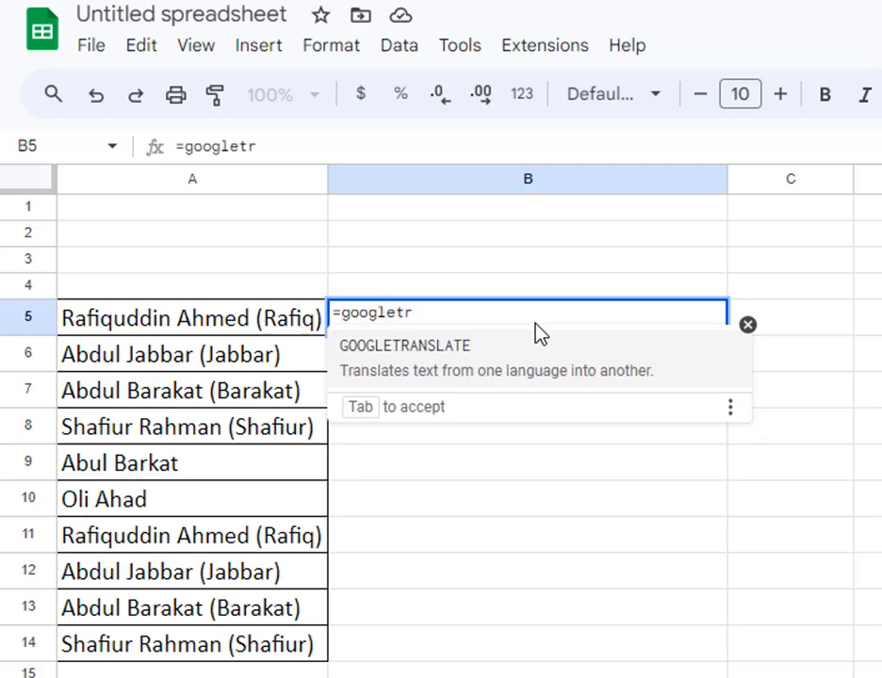
key("Tab")
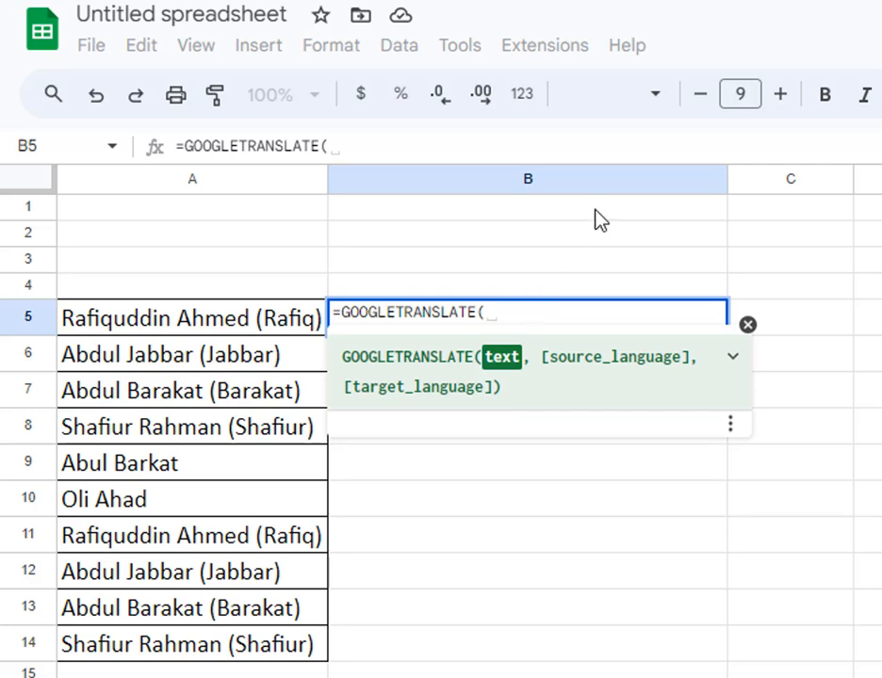
left_click(184, 322)
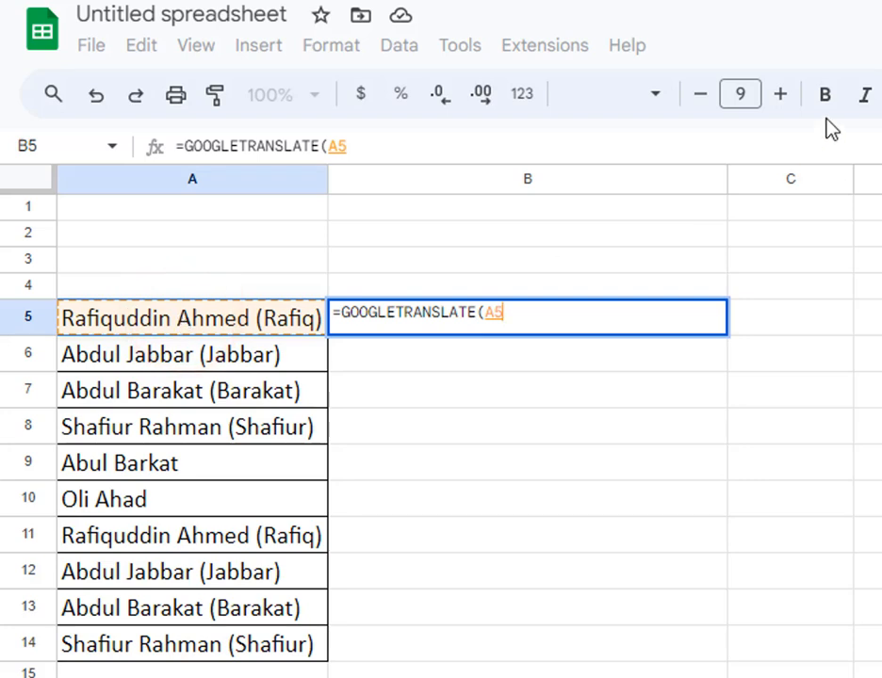
Complete the B5 translation formula with source language "en" and target language "bn"
type(",")
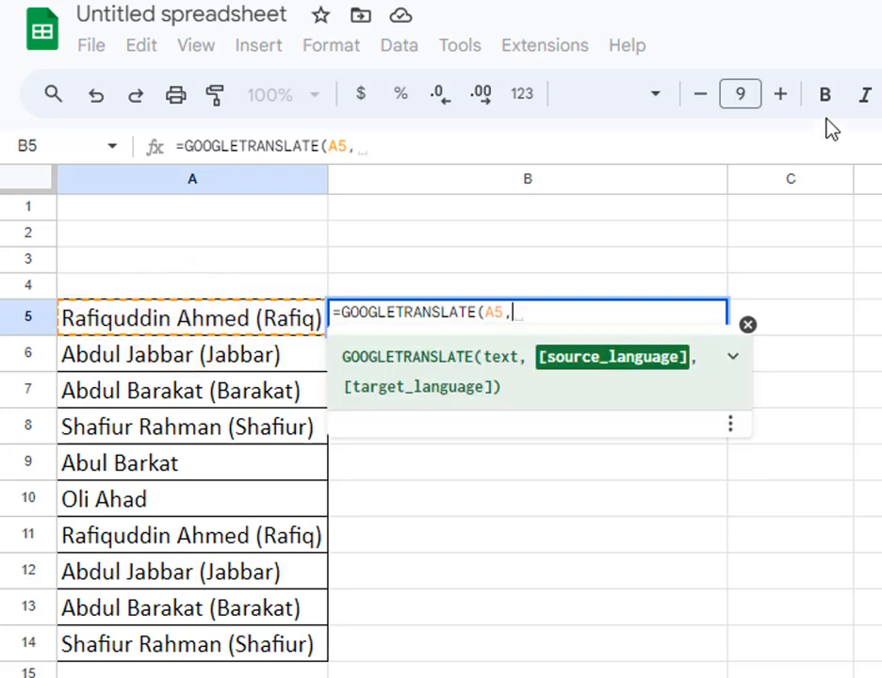
type("\"en")
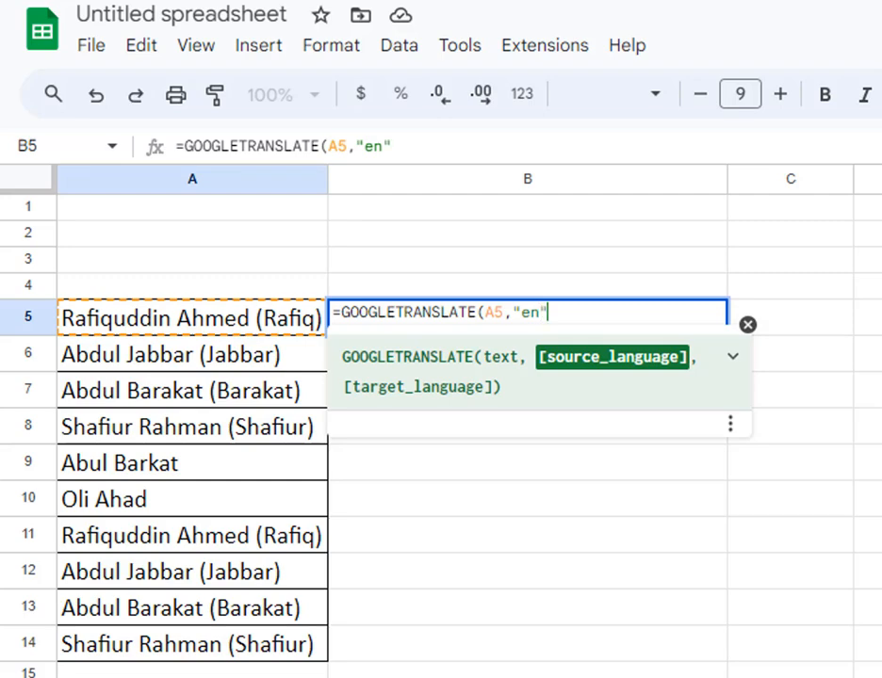
type(",")
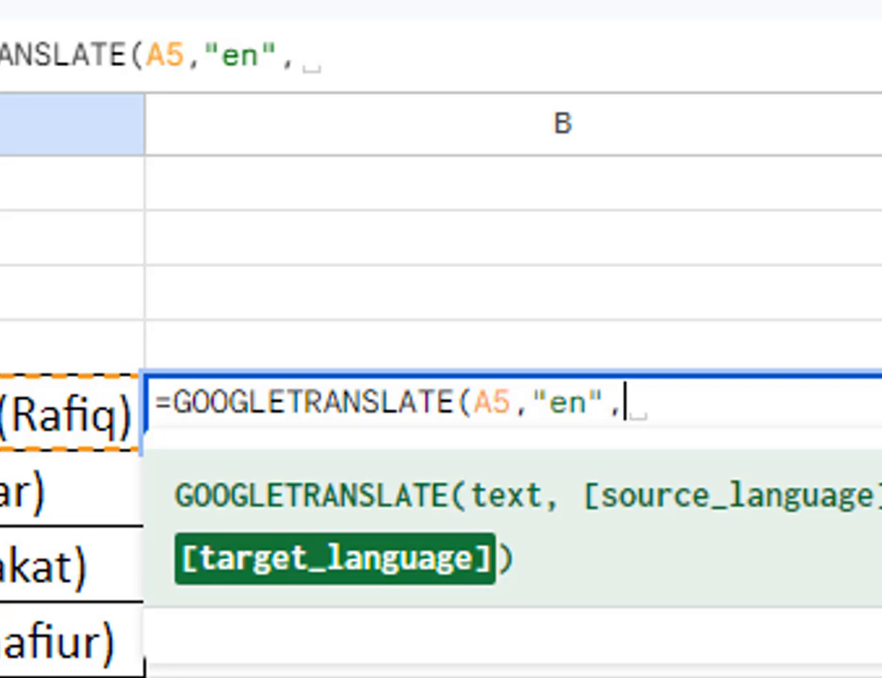
type("\"")
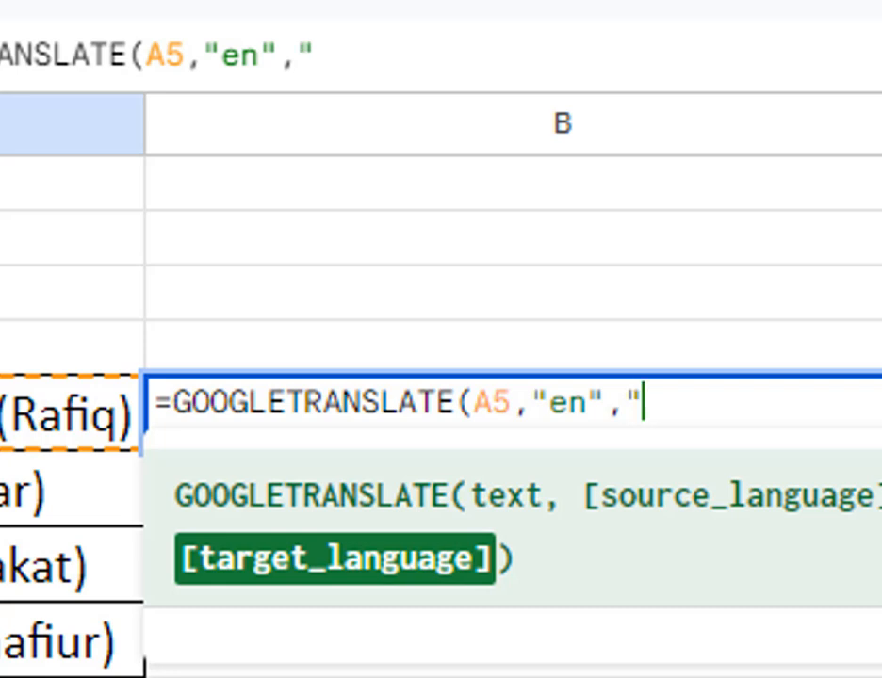
type("bn")
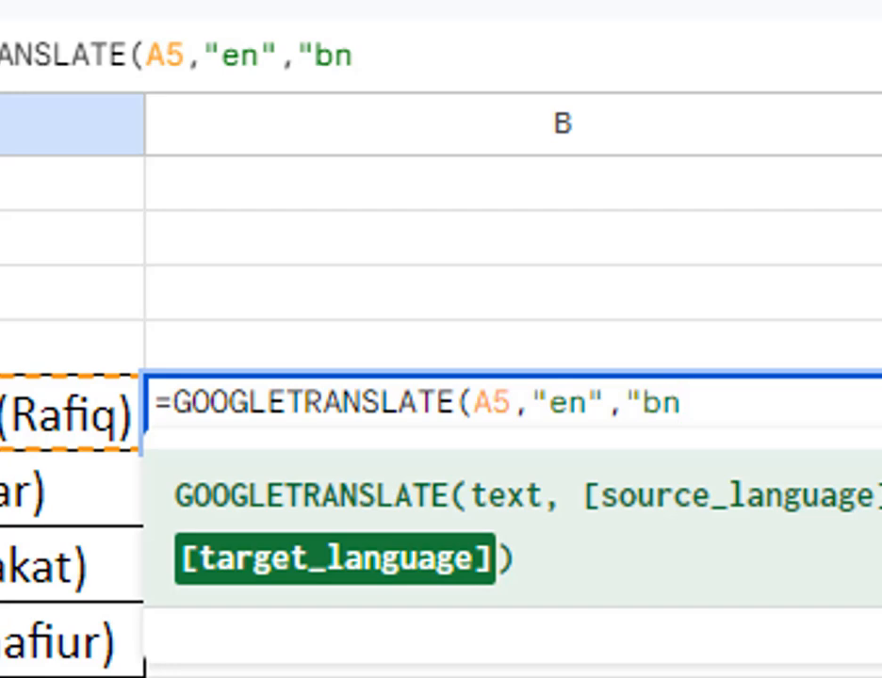
type("\")")
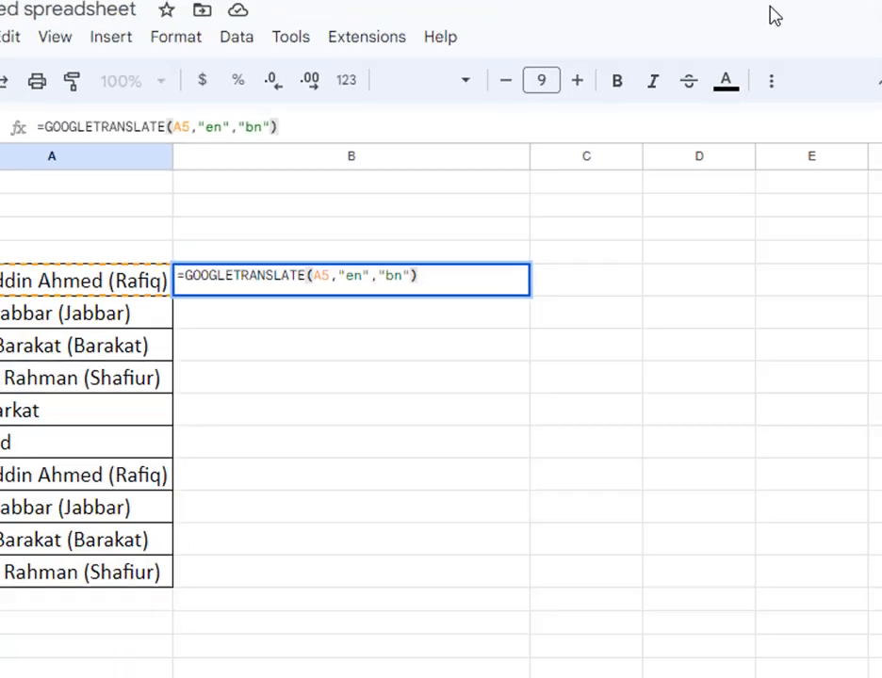
key("Return")
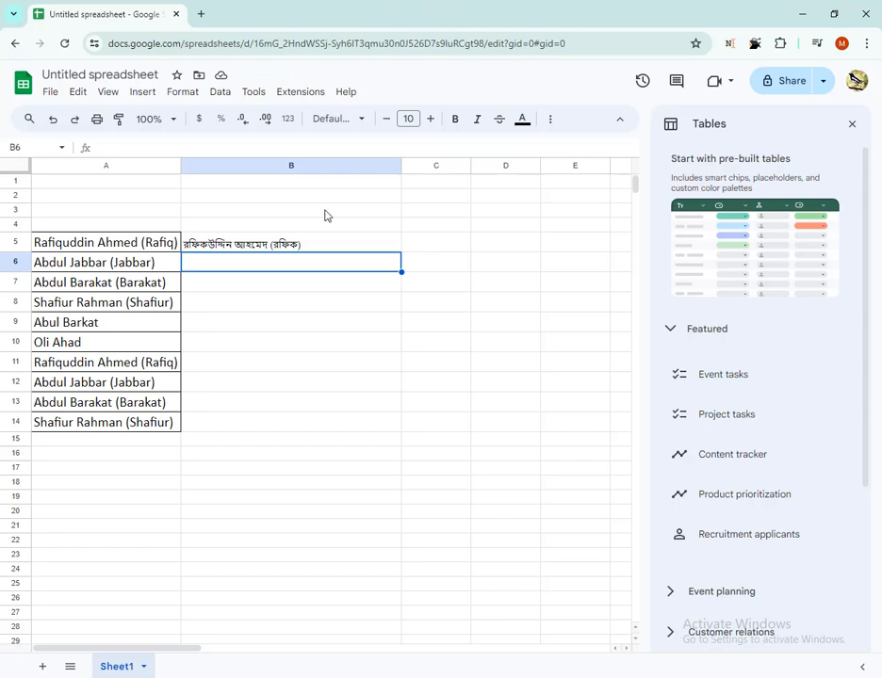
Fill the B5 translation formula down to B14 and increase the font size of B5:B14 to 15
left_click(309, 245)
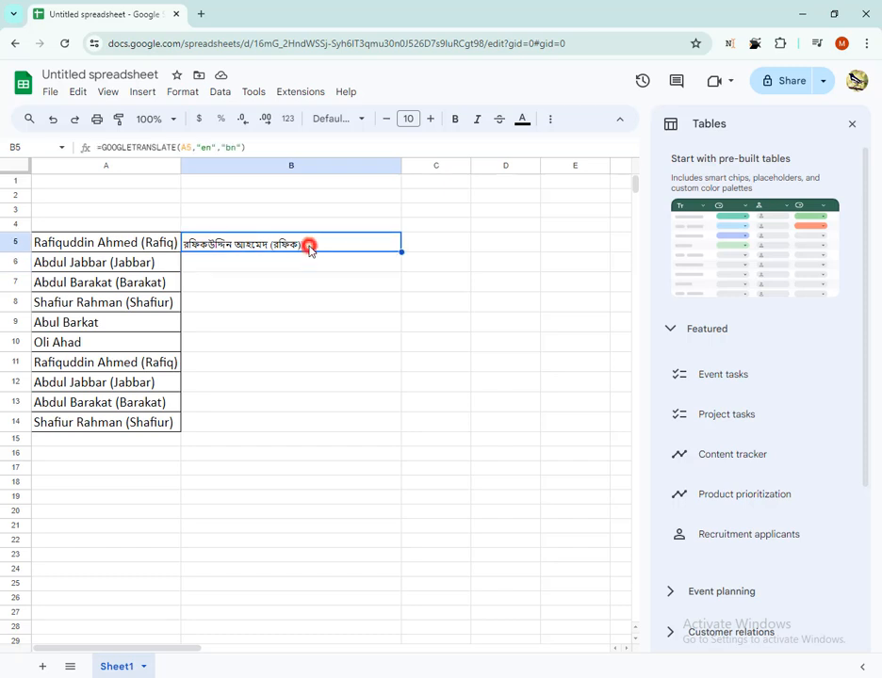
left_click_drag(400, 250, 388, 431)
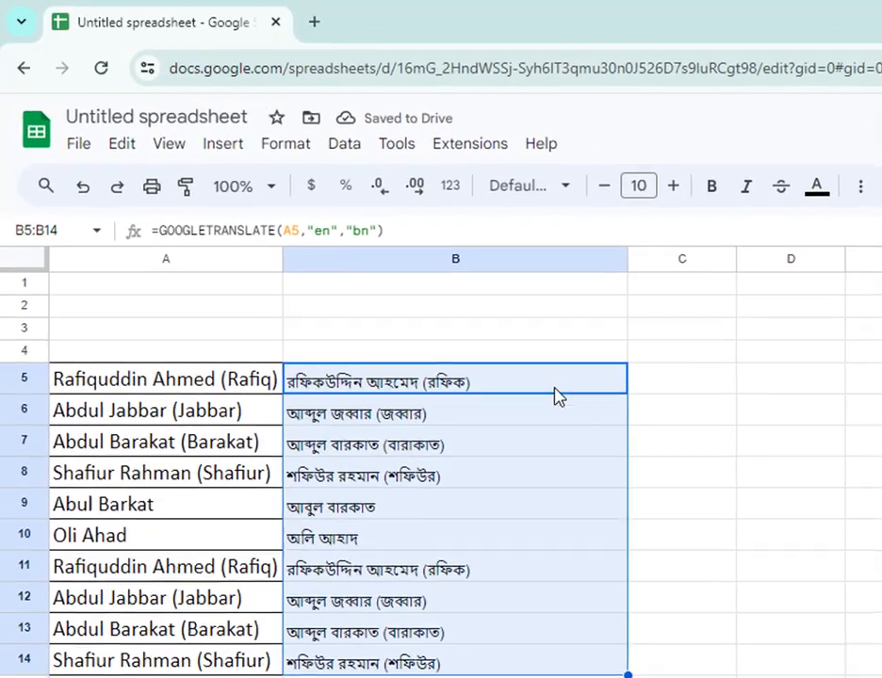
left_click(687, 192)
left_click(687, 192)
left_click(687, 192)
left_click(687, 192)
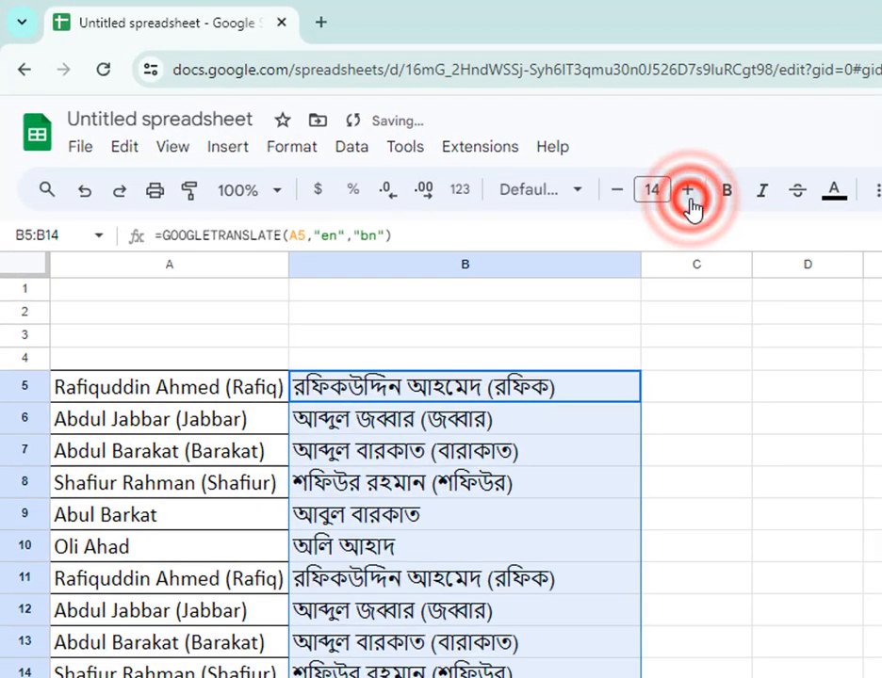
left_click(687, 192)
left_click(807, 677)
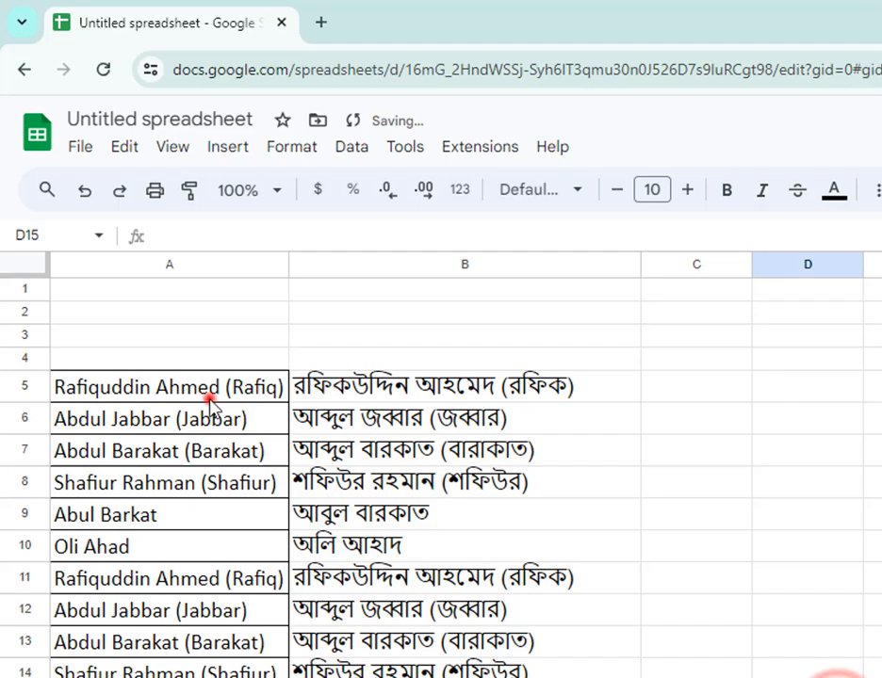
left_click(209, 397)
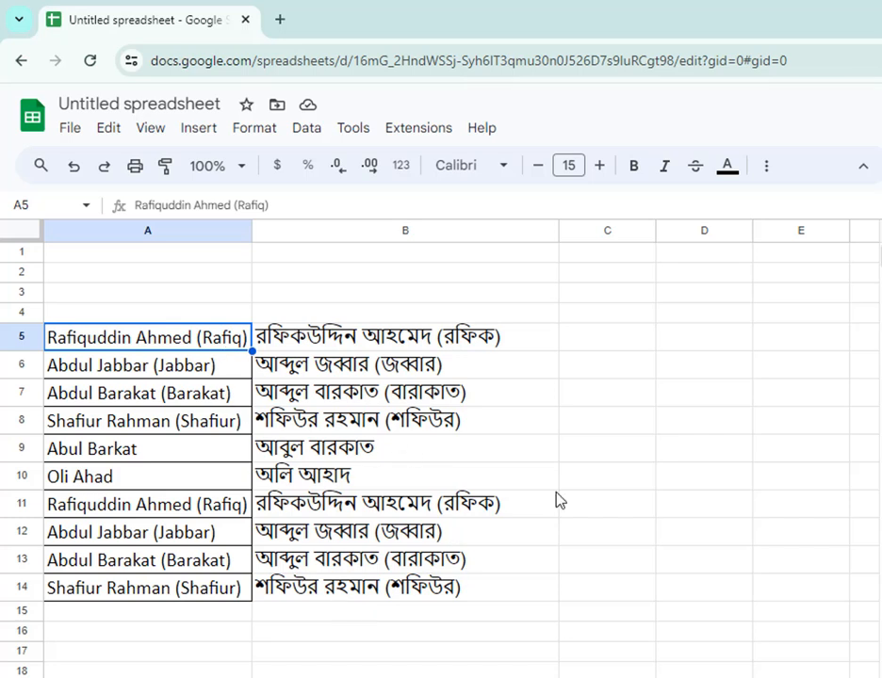
left_click(615, 491)
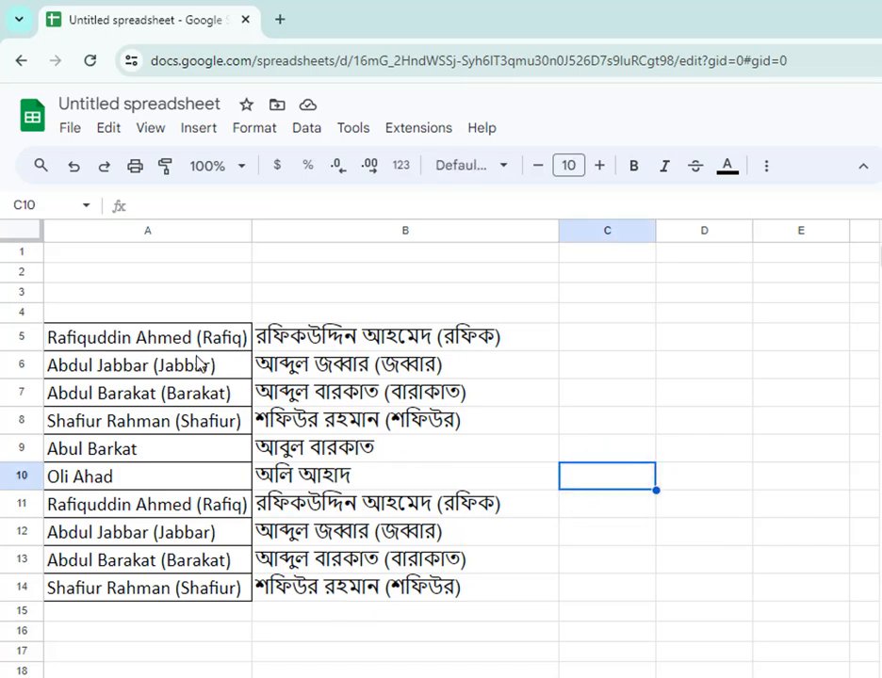
Delete the column of English names and clear the translation formulas left in the remaining column
left_click(209, 236)
right_click(208, 233)
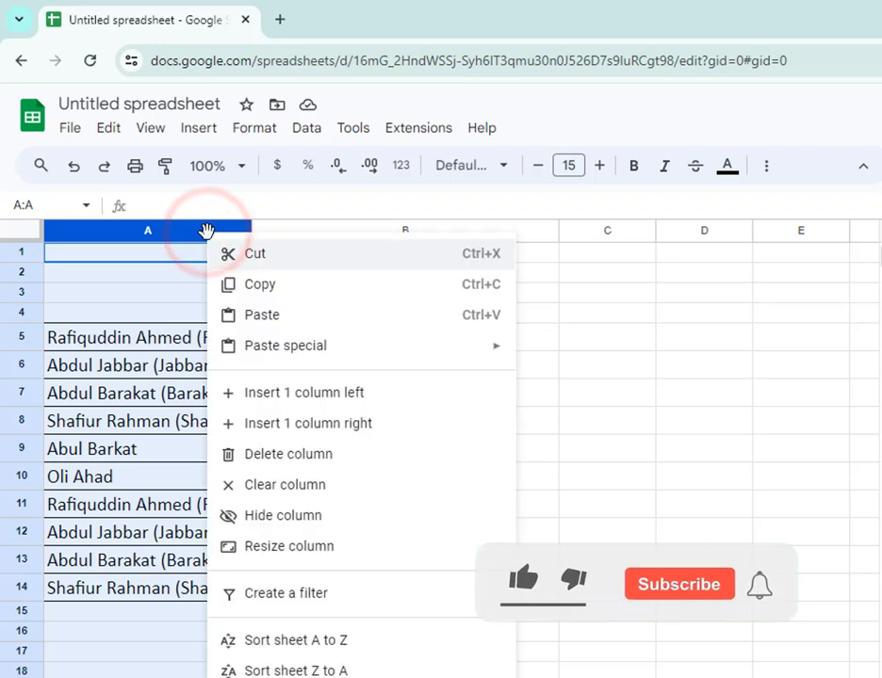
left_click(330, 456)
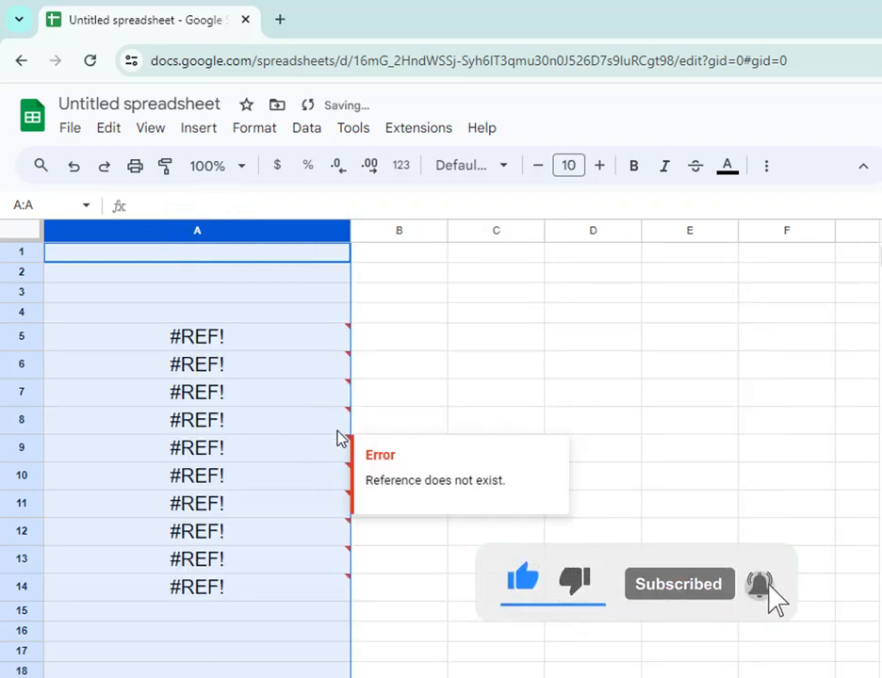
key("Delete")
left_click(558, 474)
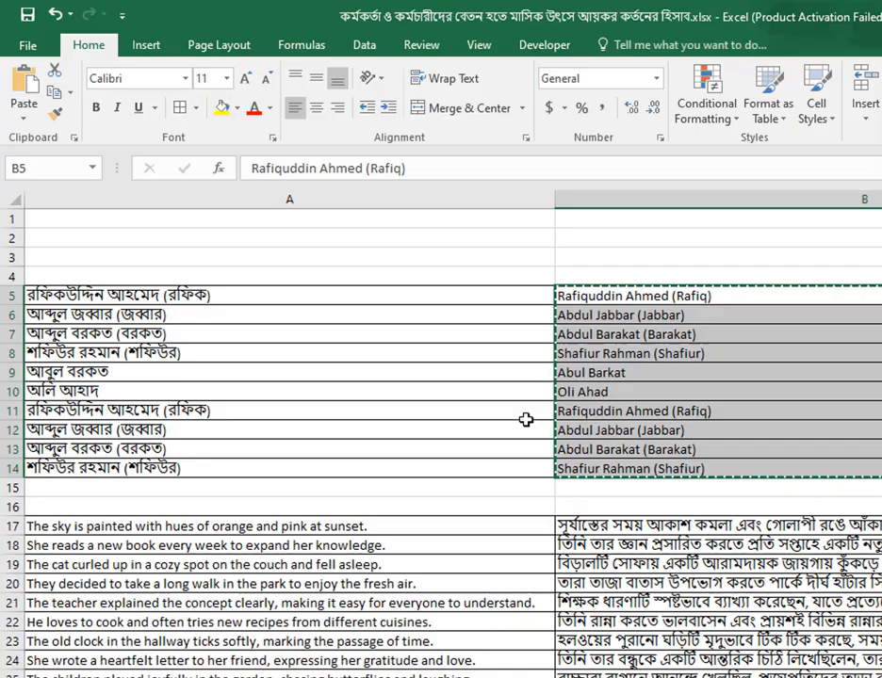
Copy the Bengali names in A5:A14 of the Excel sheet into the Google spreadsheet starting at A7
left_click(786, 584)
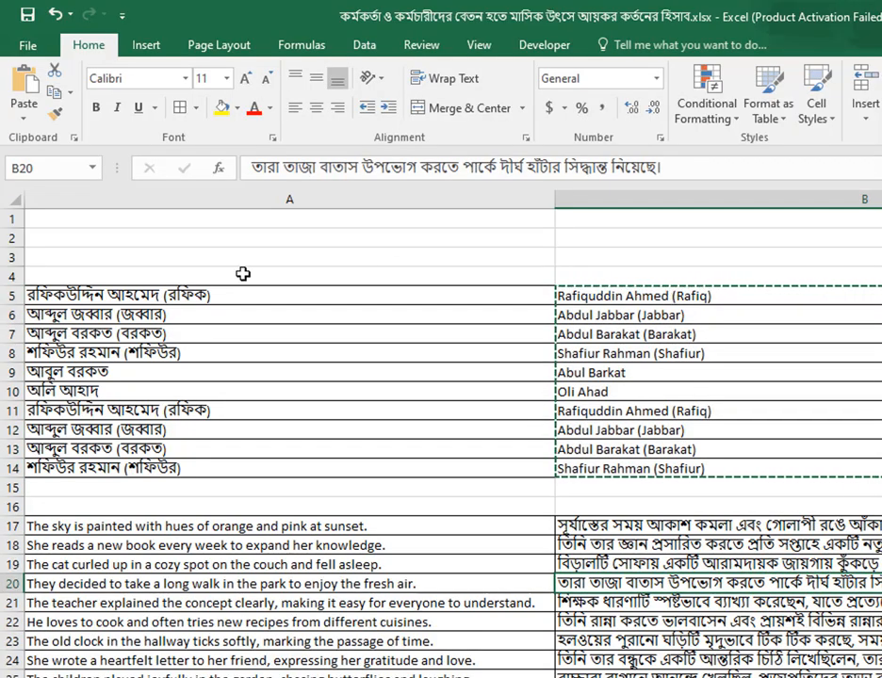
left_click_drag(226, 295, 218, 468)
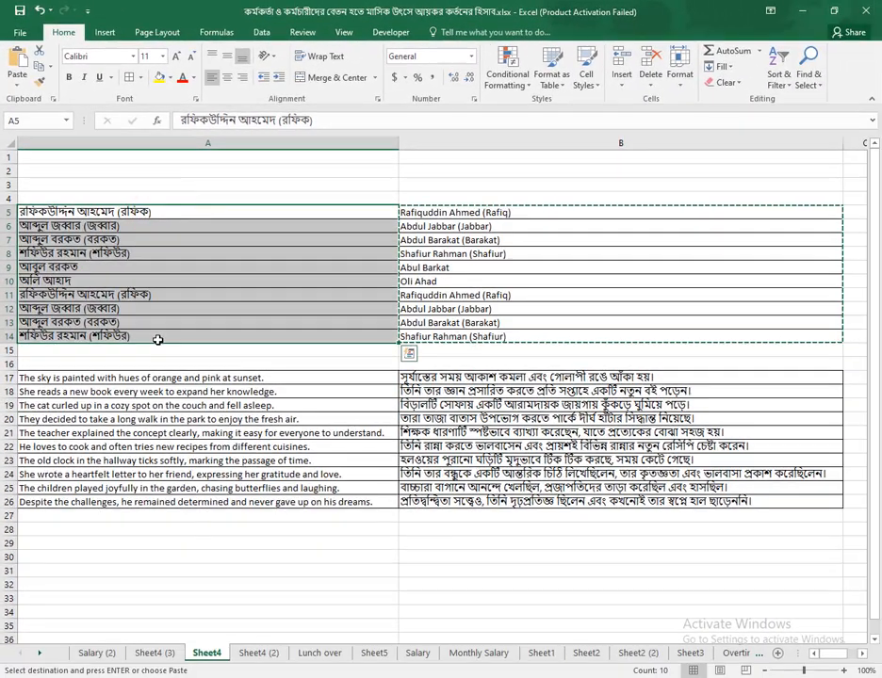
key("ctrl+c")
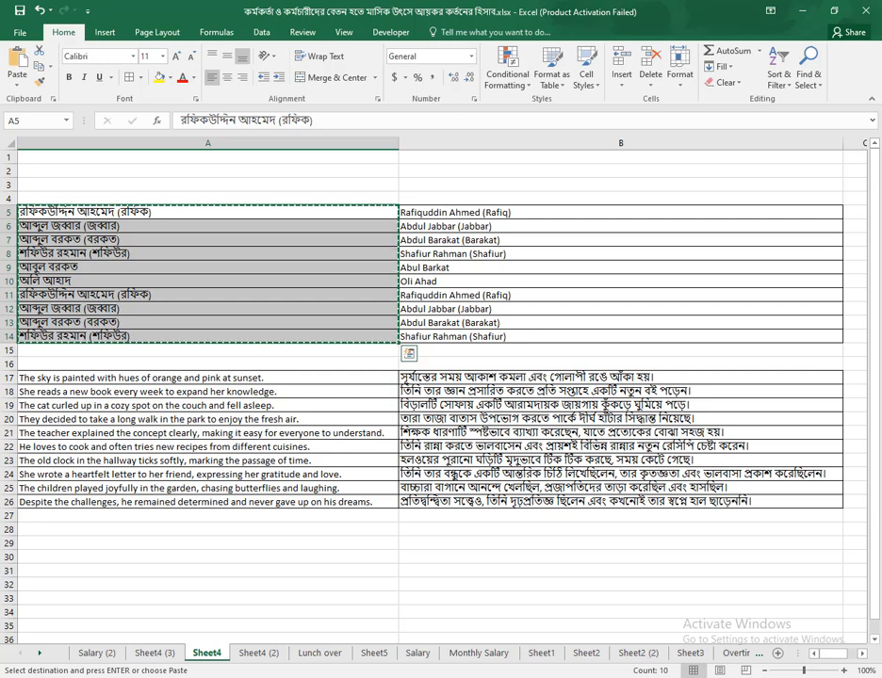
left_click(353, 676)
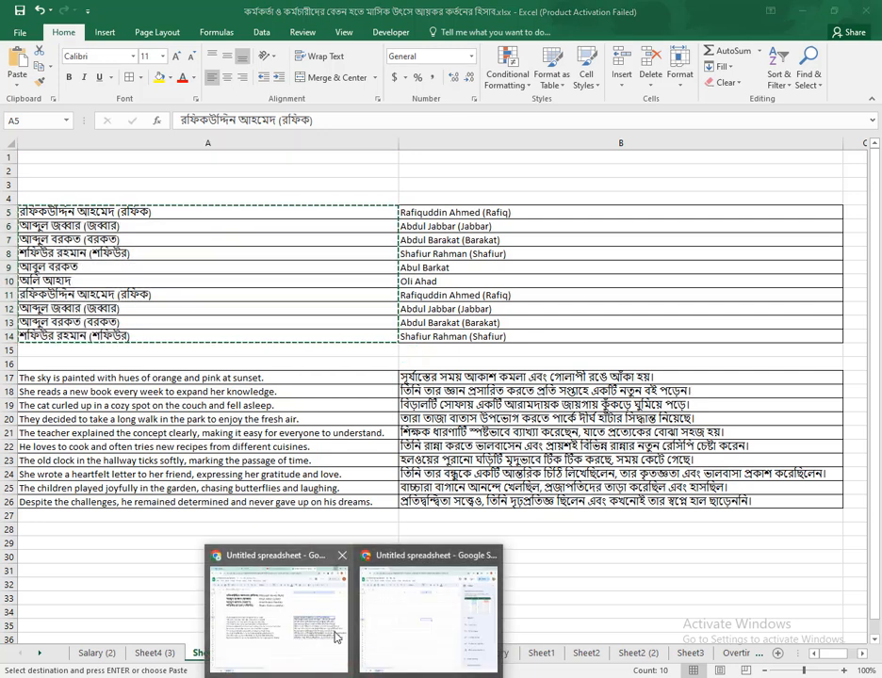
left_click(403, 616)
left_click(114, 193)
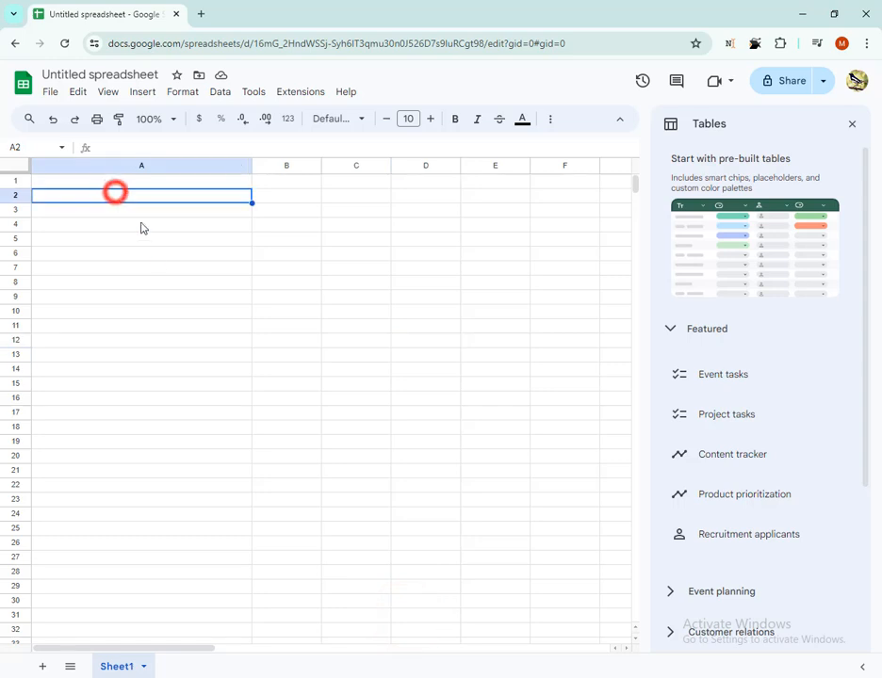
left_click(120, 269)
key("ctrl+v")
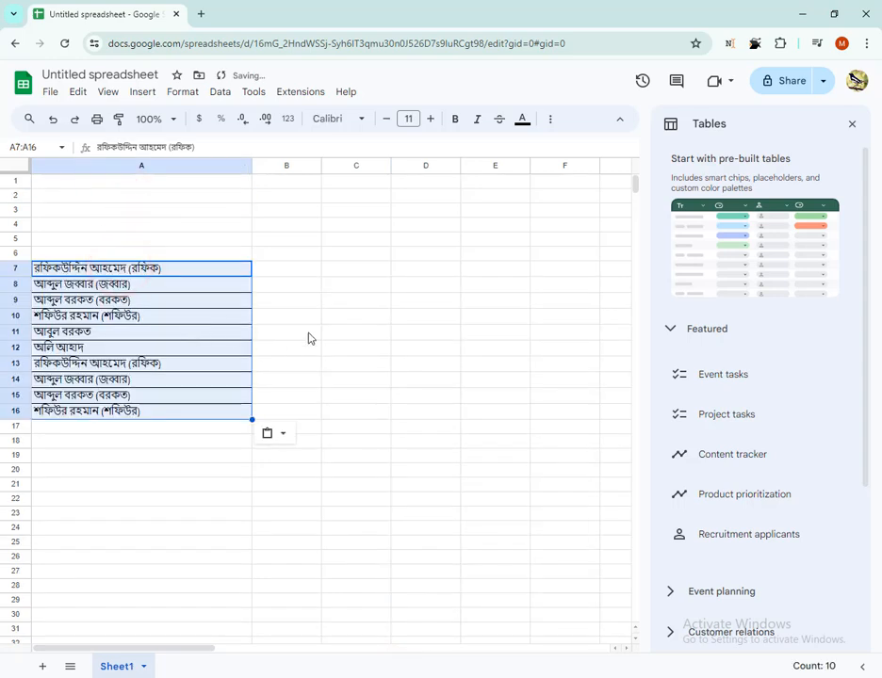
left_click(309, 335)
Widen column B and start a GOOGLETRANSLATE formula in B7 with A7 as the text
left_click(306, 267)
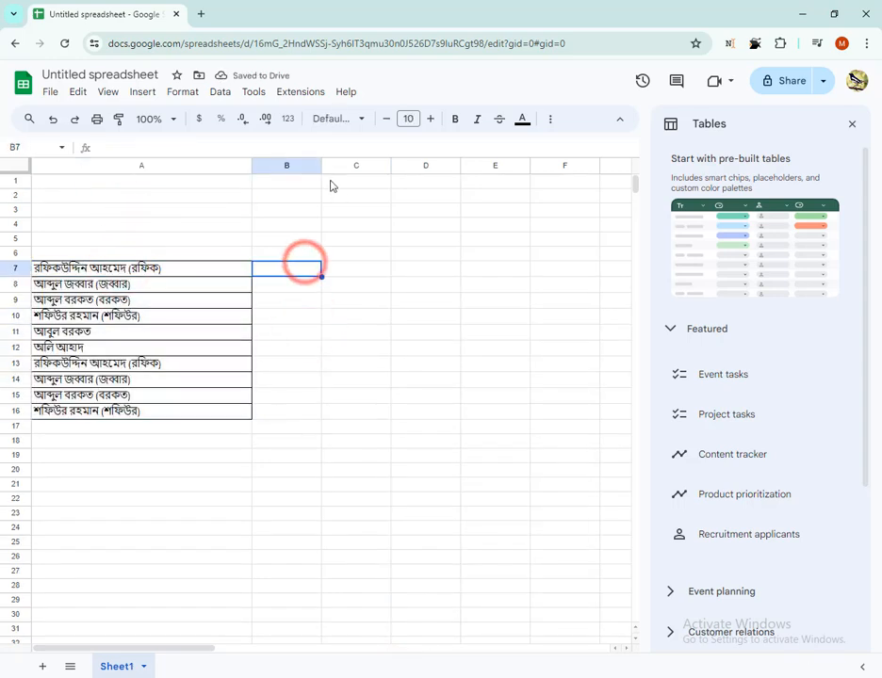
left_click_drag(321, 165, 512, 192)
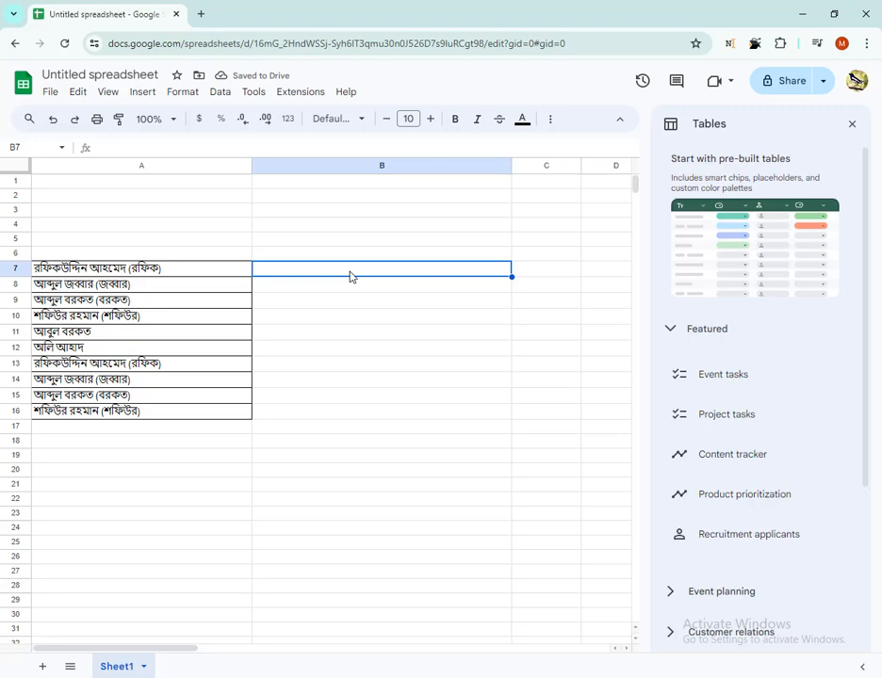
type("=")
type("go")
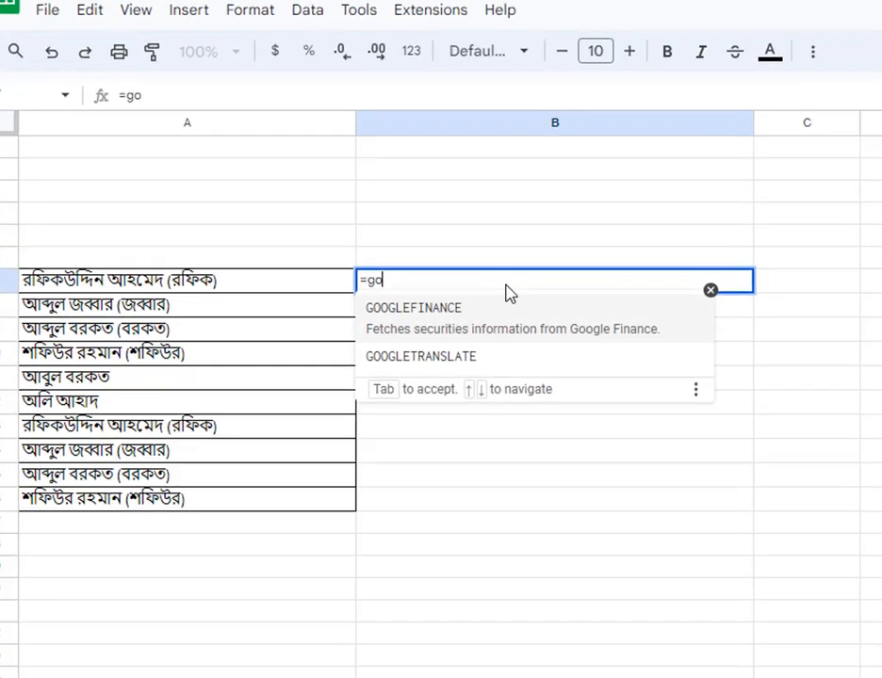
type("ogletr")
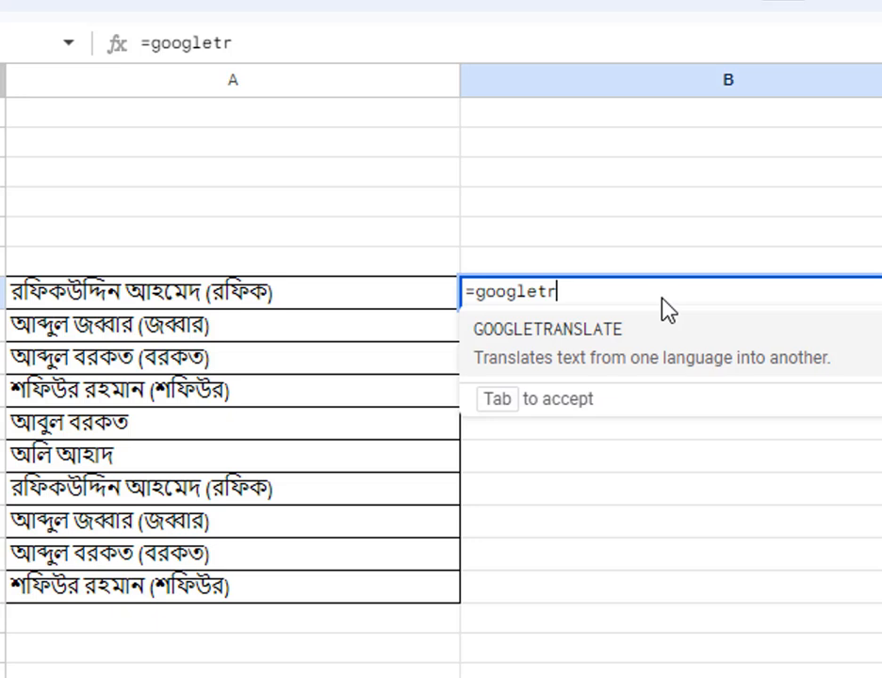
key("Tab")
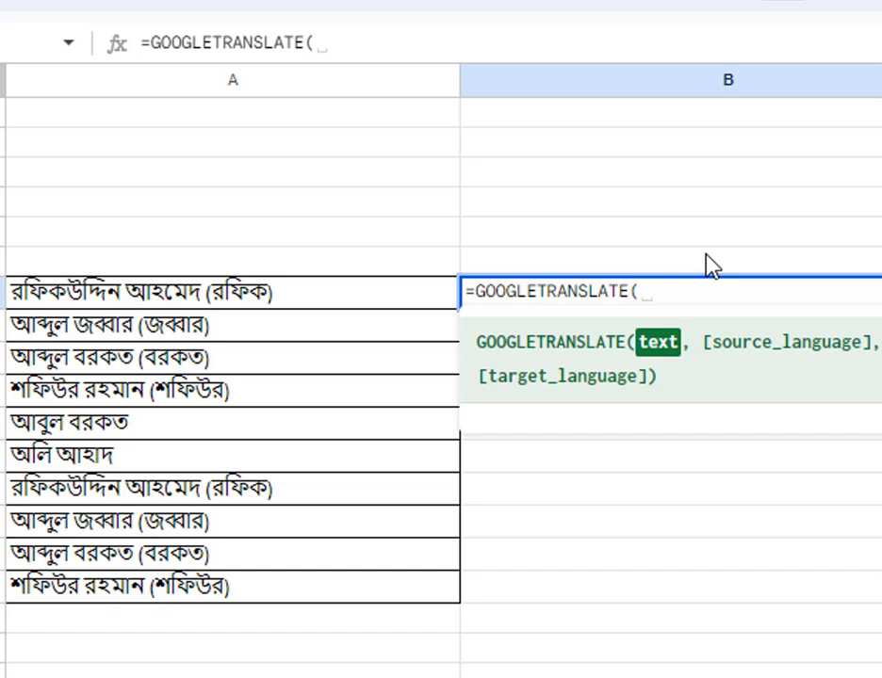
left_click(227, 291)
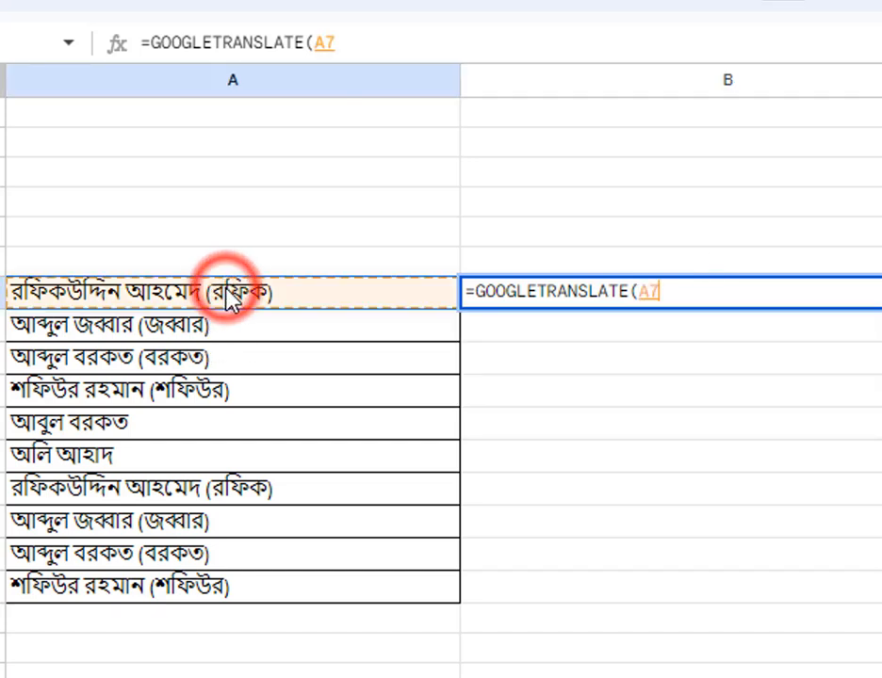
Complete the B7 translation formula with source language "bn" and target language "en"
type(", ")
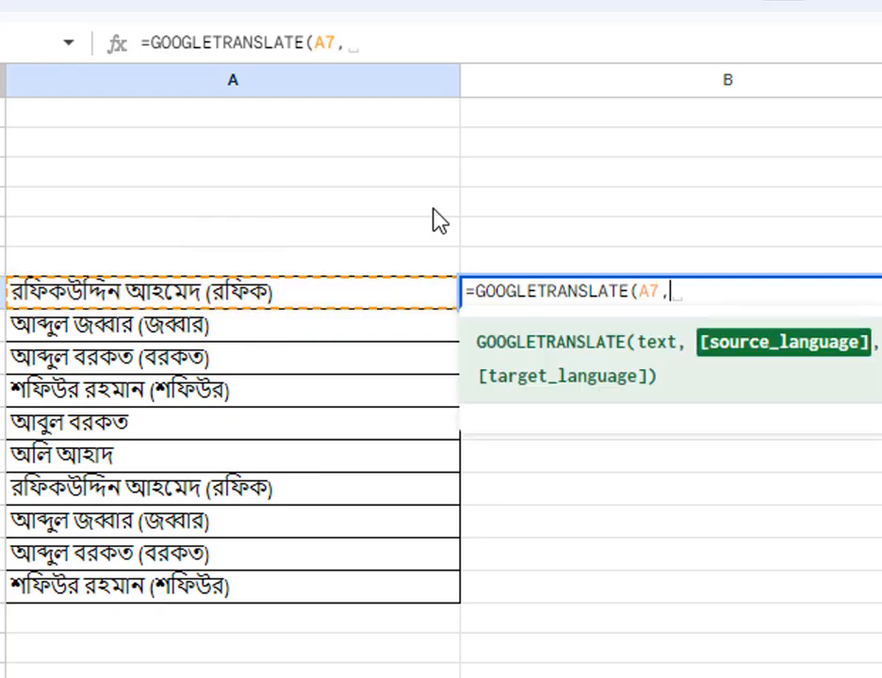
type("\"")
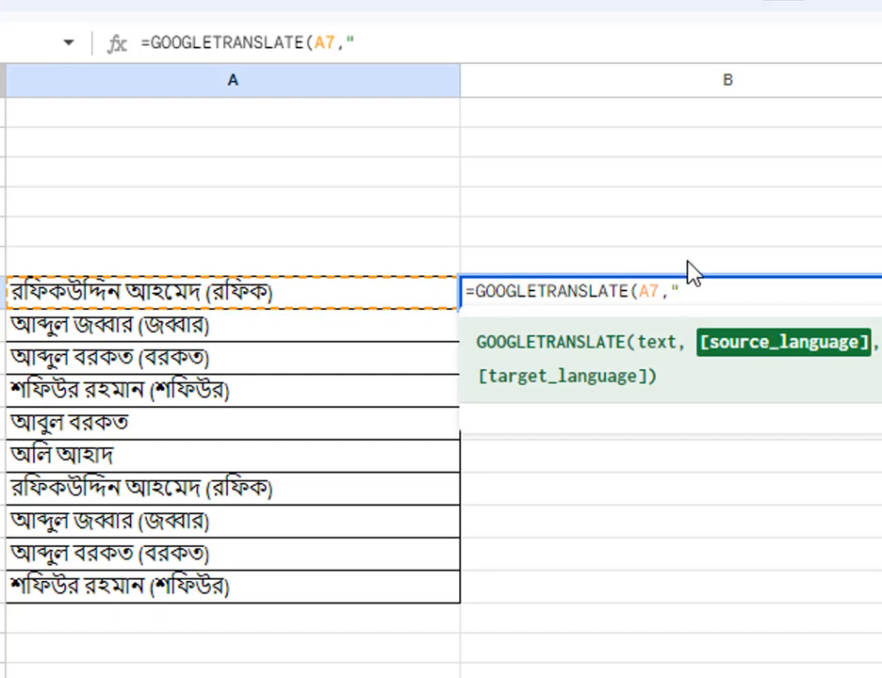
type("bn")
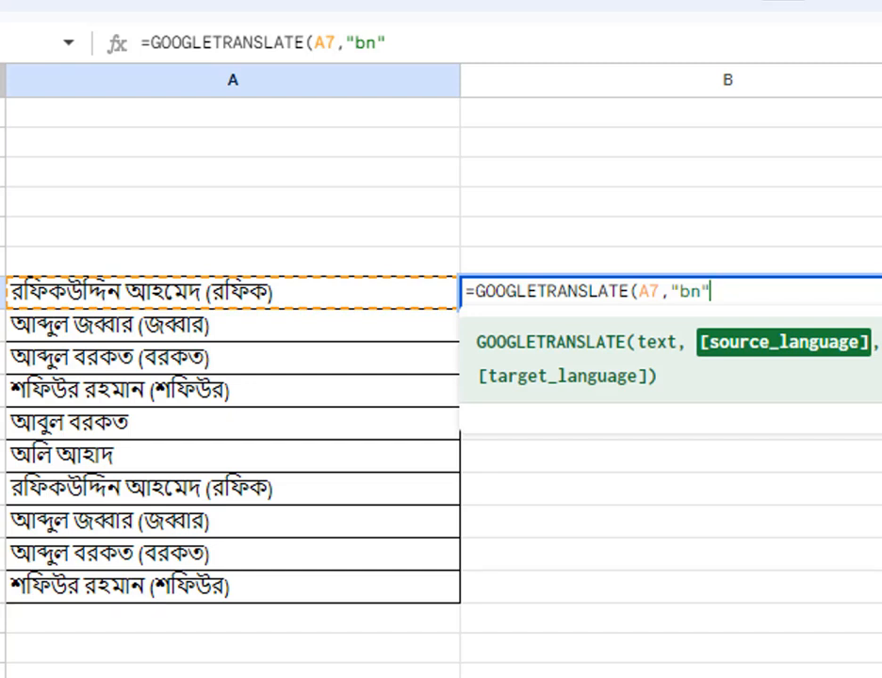
type(", ")
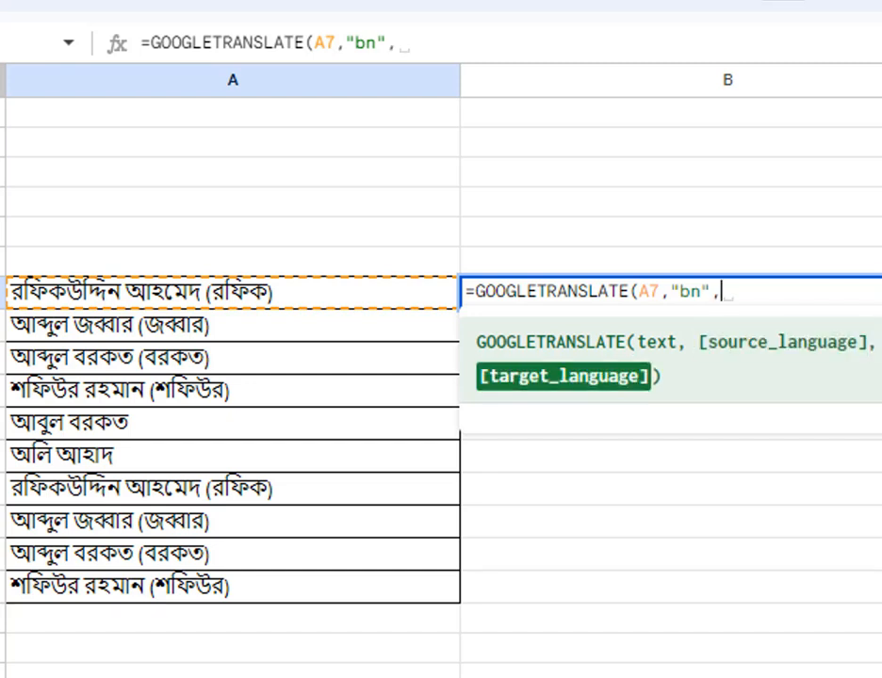
type("\"en")
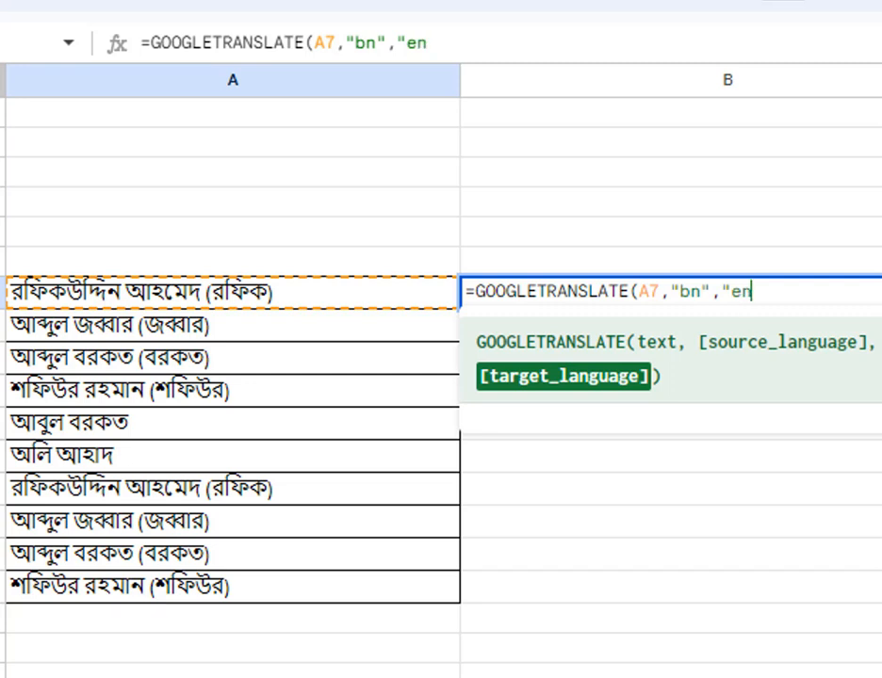
type("\")")
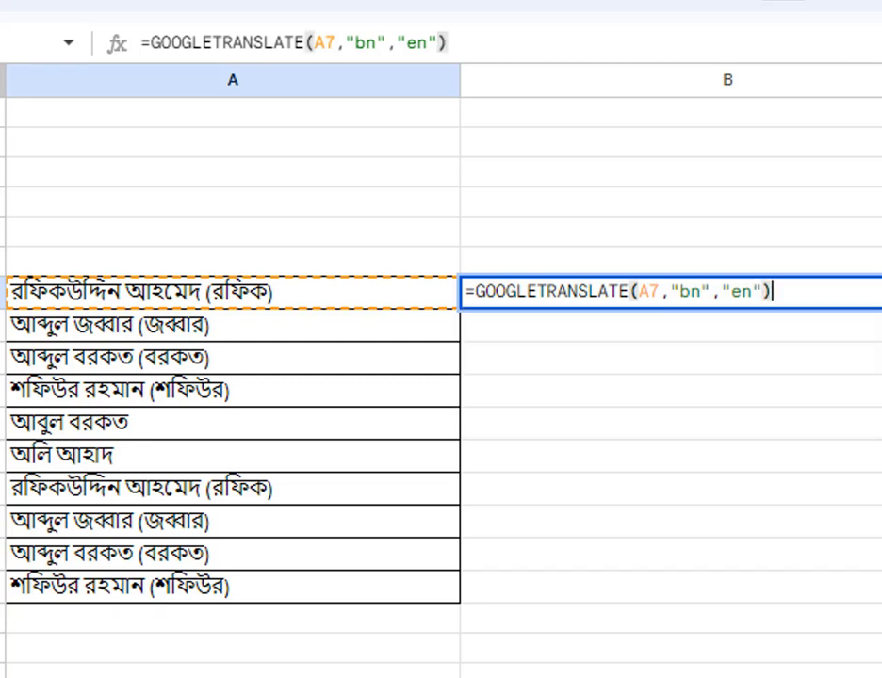
key("Return")
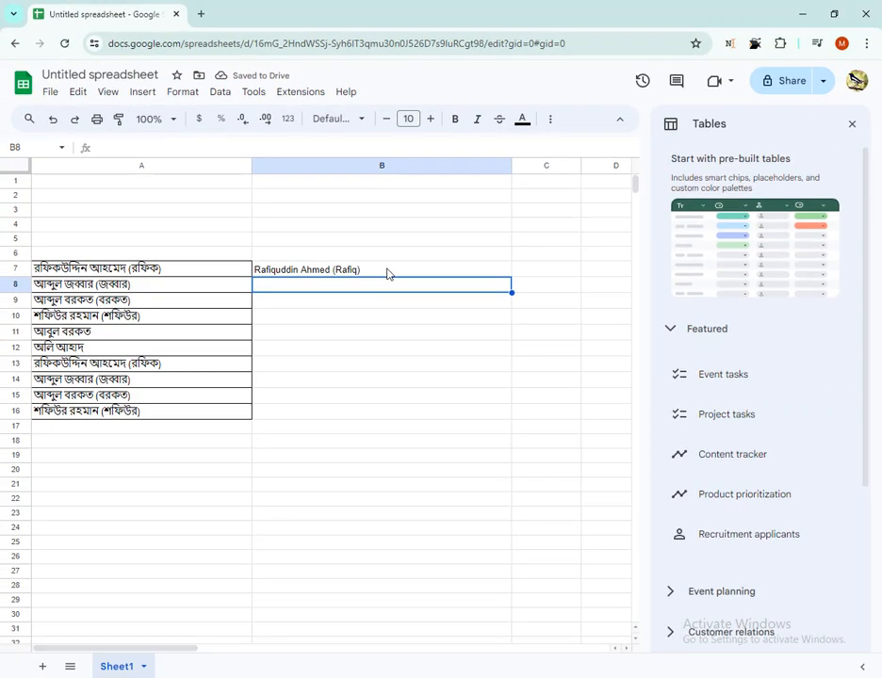
Fill the B7 translation formula down to B16, and clear the contents of A7:B16
left_click(417, 269)
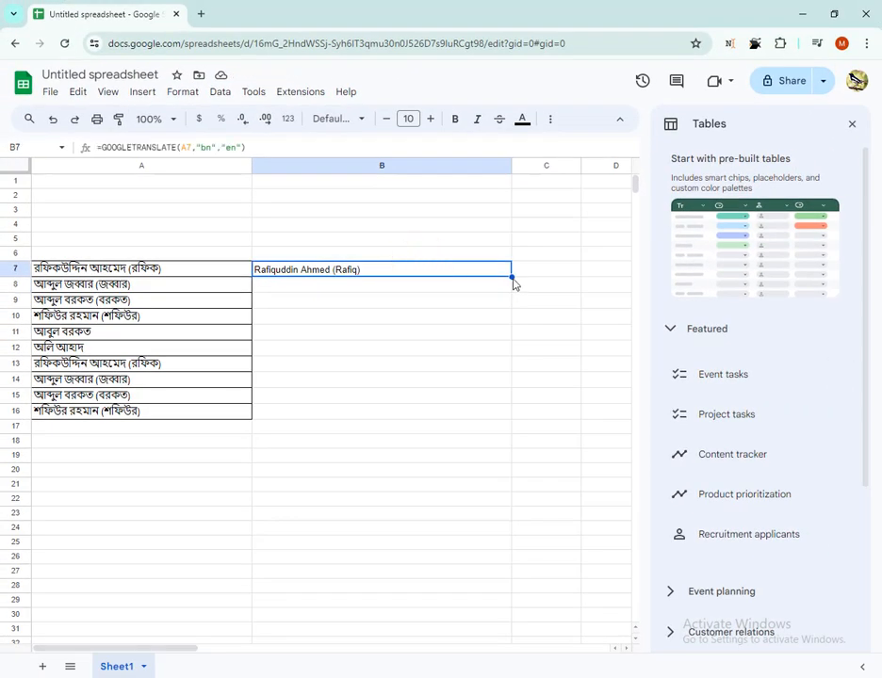
left_click_drag(511, 276, 506, 417)
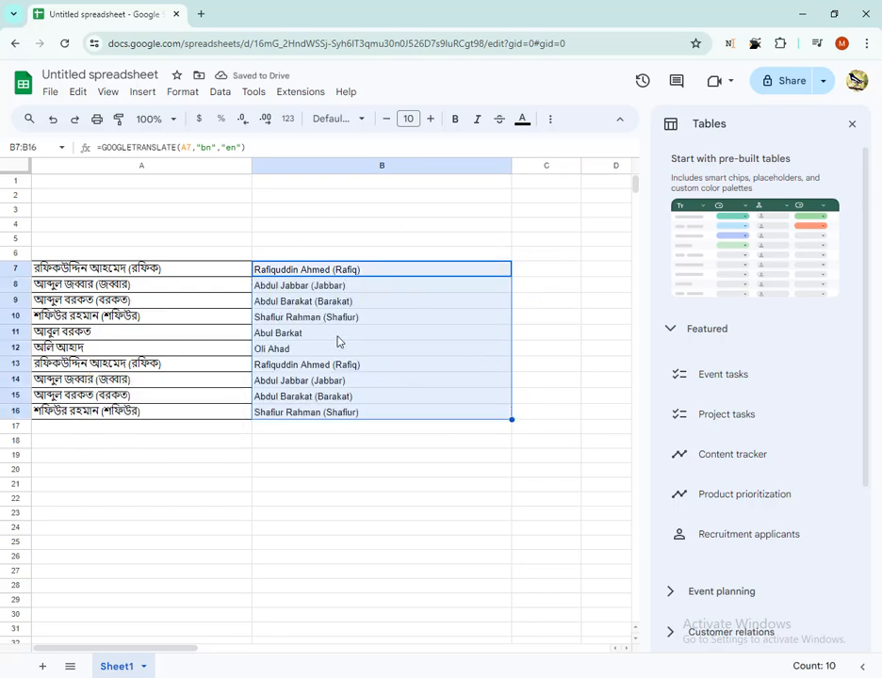
key("shift+Left")
key("Delete")
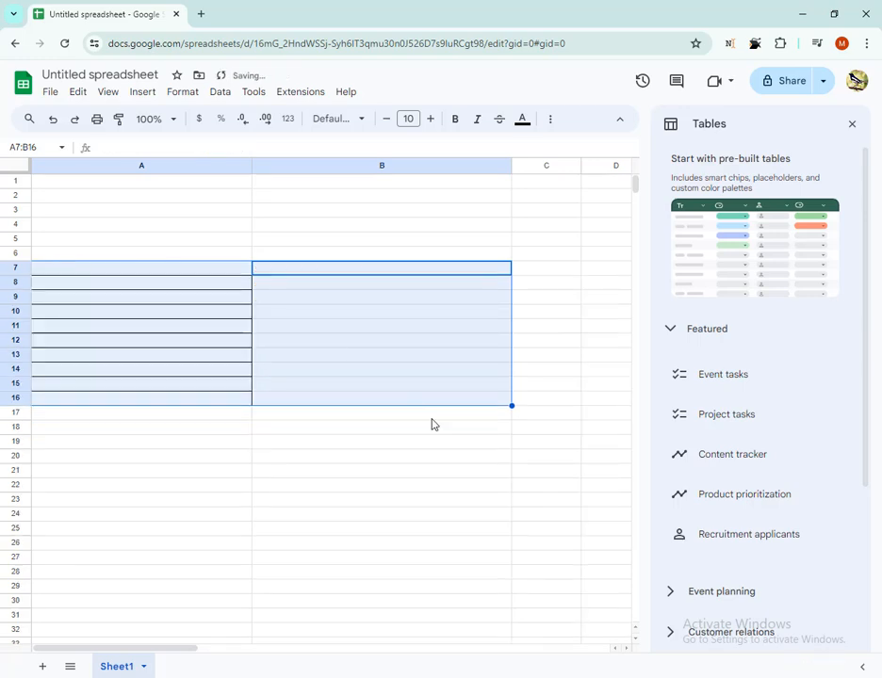
Switch to the Excel workbook and copy the English sentences in A17:A26 of Sheet4
key("alt+Tab")
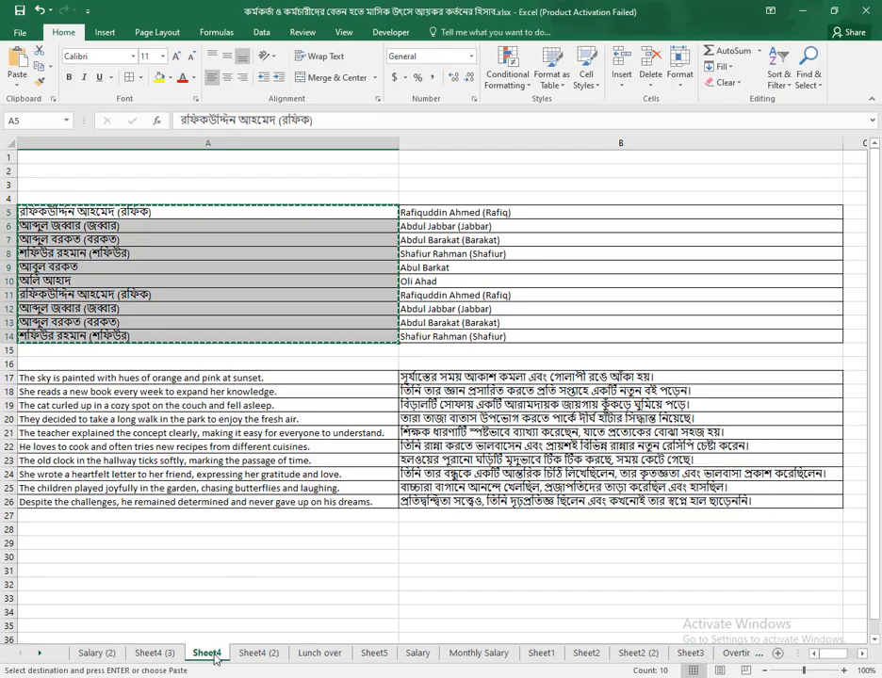
left_click(233, 392)
left_click_drag(256, 378, 294, 501)
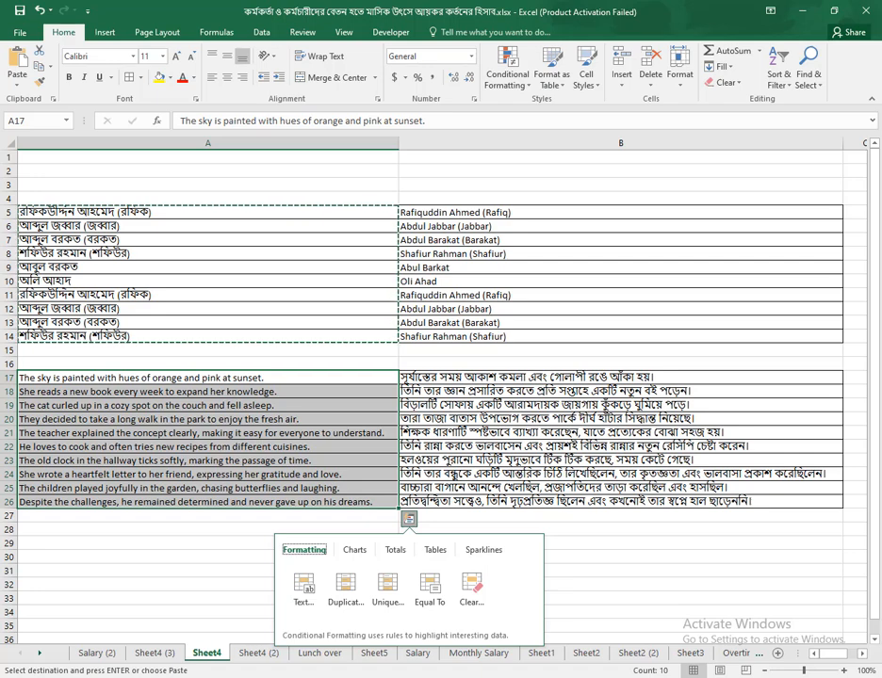
left_click(407, 607)
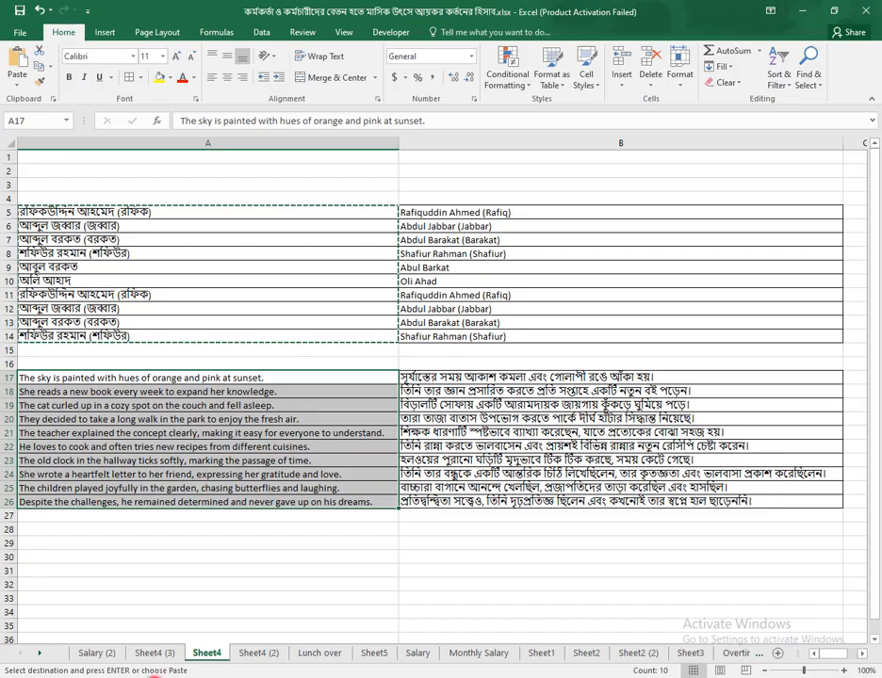
left_click(223, 448)
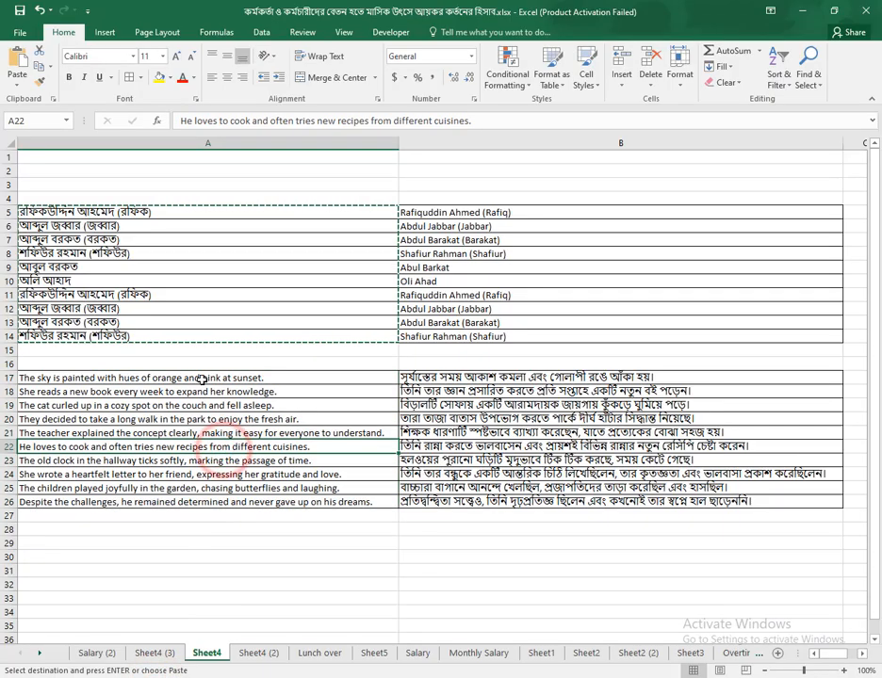
left_click_drag(204, 377, 233, 503)
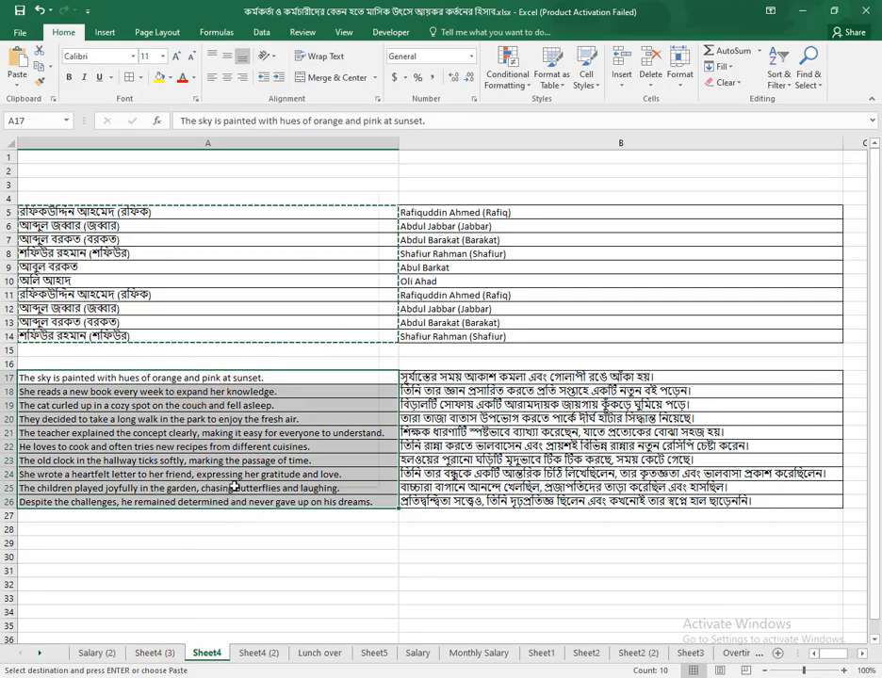
right_click(236, 497)
left_click(267, 221)
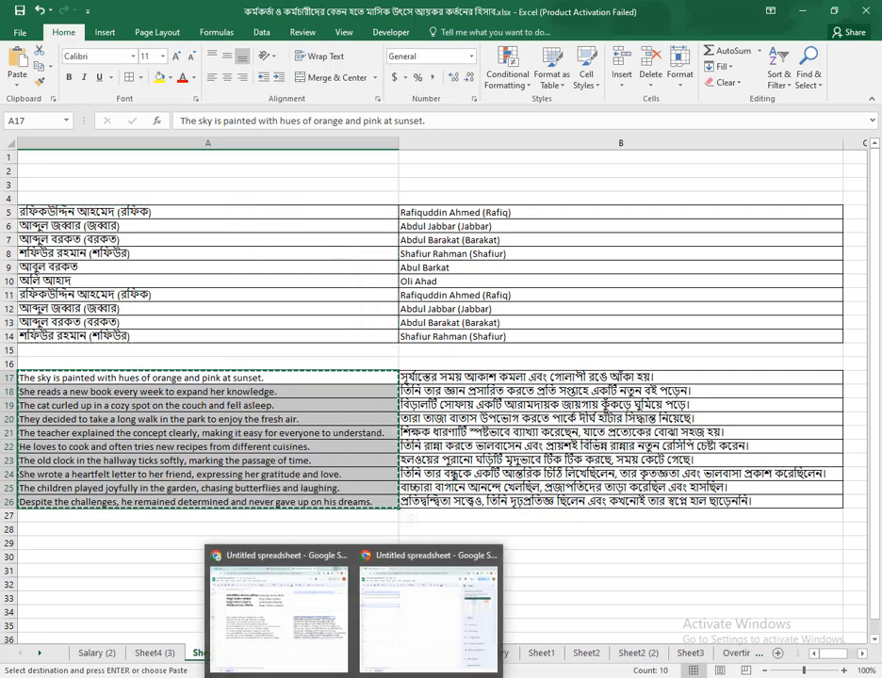
Paste the copied sentences into the Google spreadsheet starting at A20 and widen column A to fit them
left_click(417, 624)
key("ctrl+v")
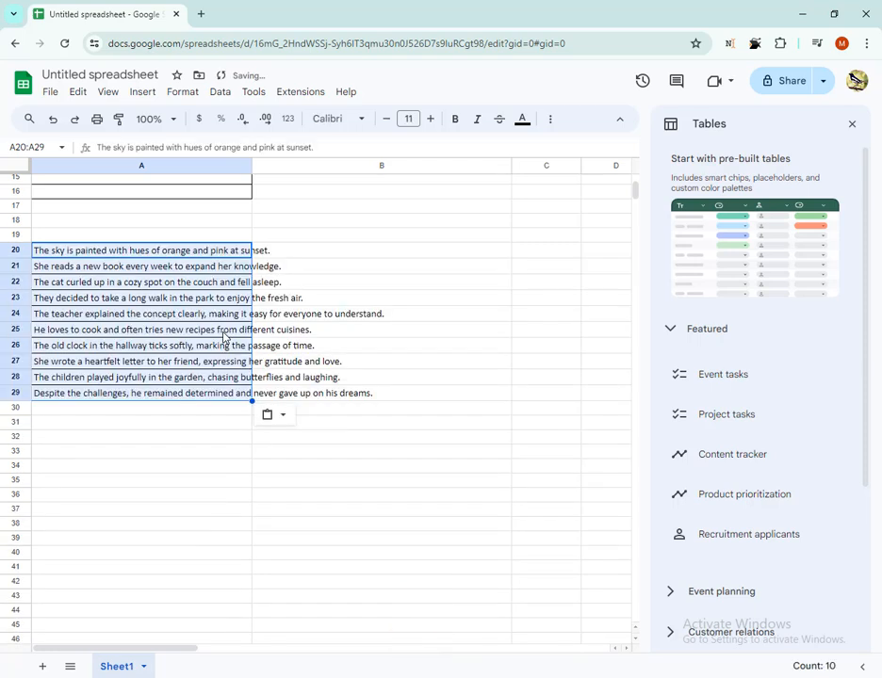
left_click_drag(251, 165, 401, 188)
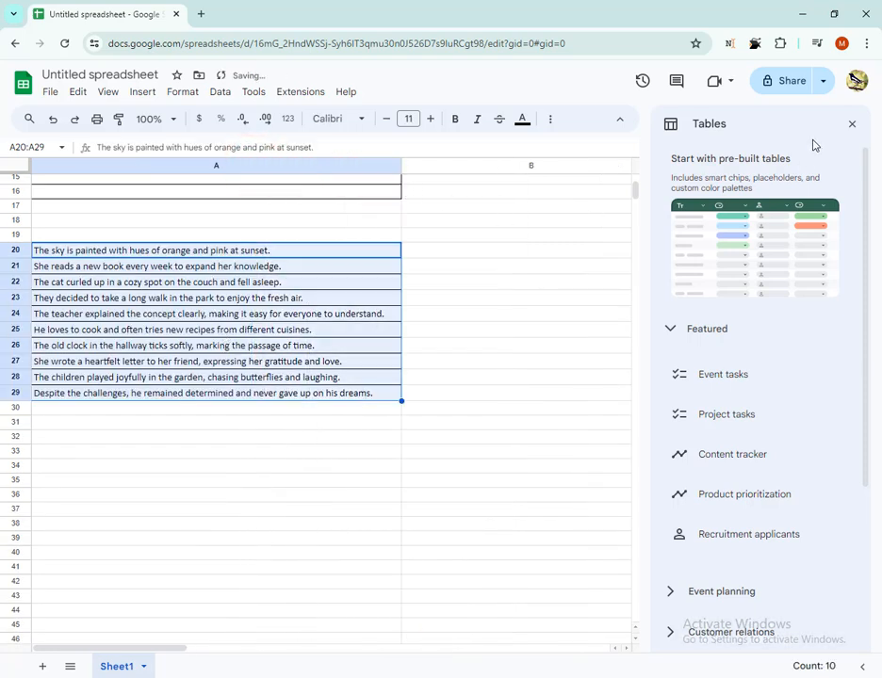
Close the Tables pane and start a GOOGLETRANSLATE formula in B20 with A20 as the text
left_click(851, 124)
left_click(467, 254)
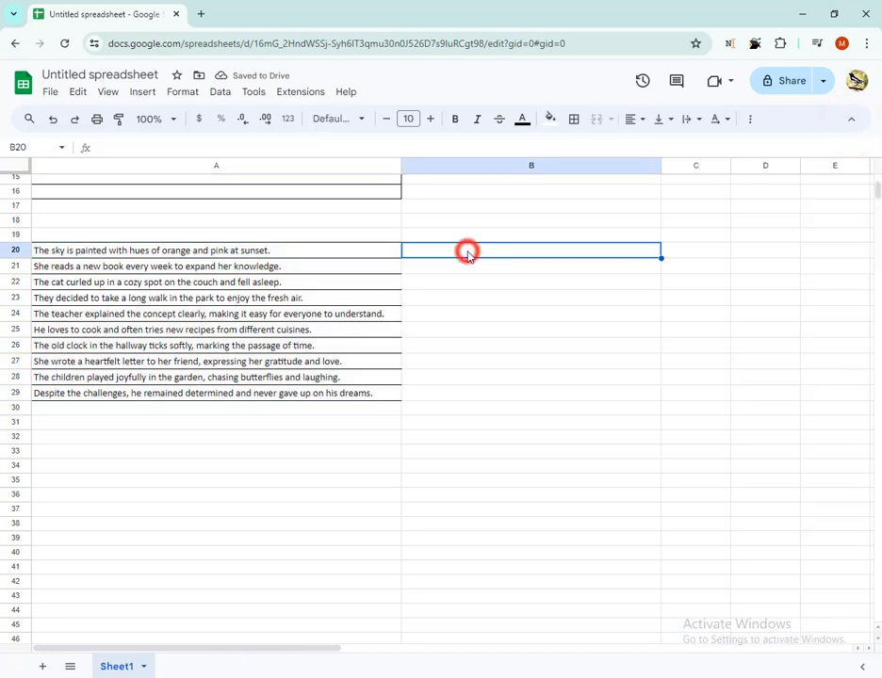
type("=")
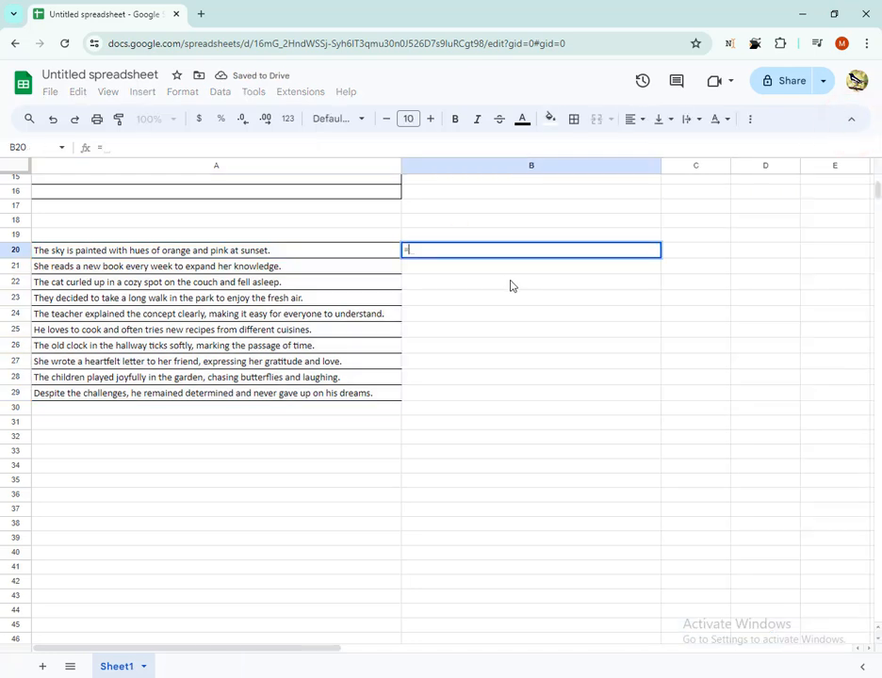
type("g")
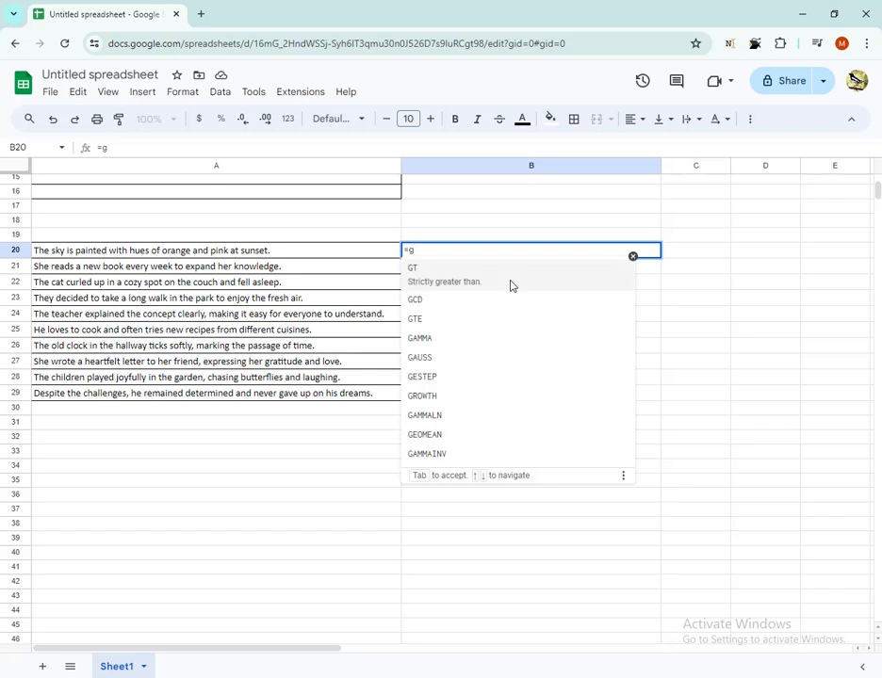
type("oo")
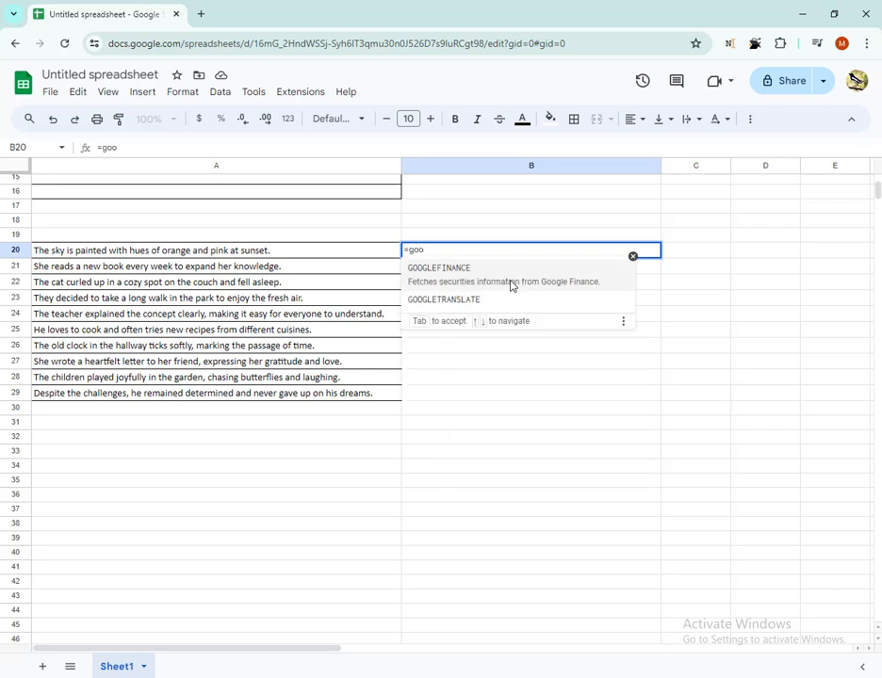
type("glet")
key("Tab")
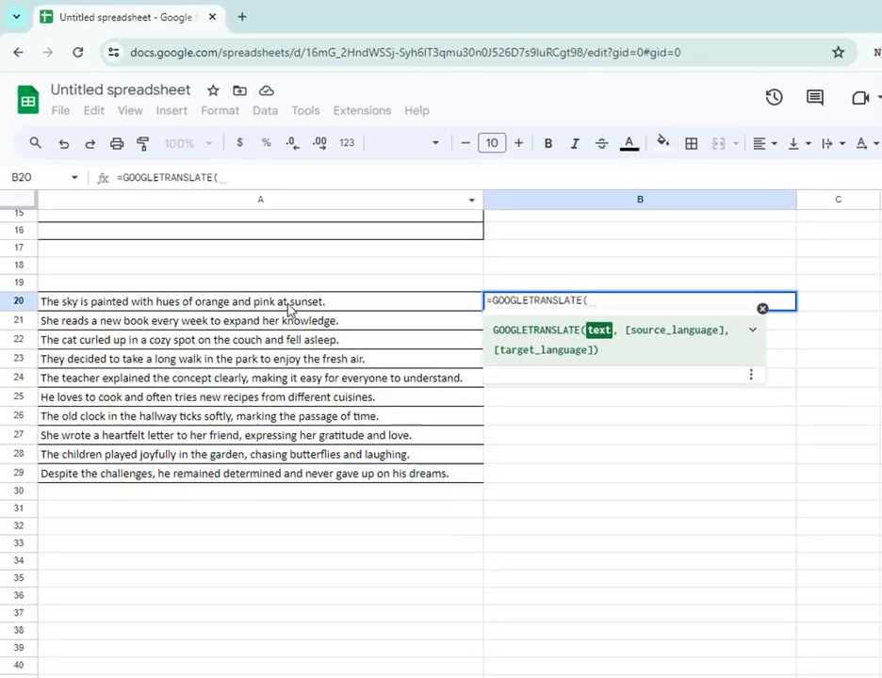
left_click(239, 249)
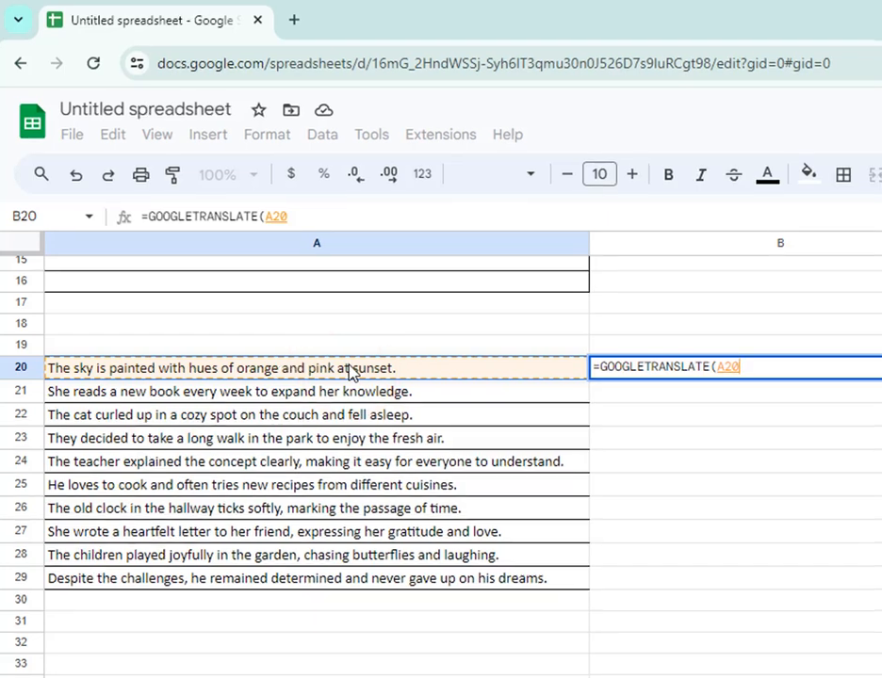
Complete the B20 GOOGLETRANSLATE formula with source language "en" and target language "bn", dismissing the Internet Download Manager warning
type(",\"")
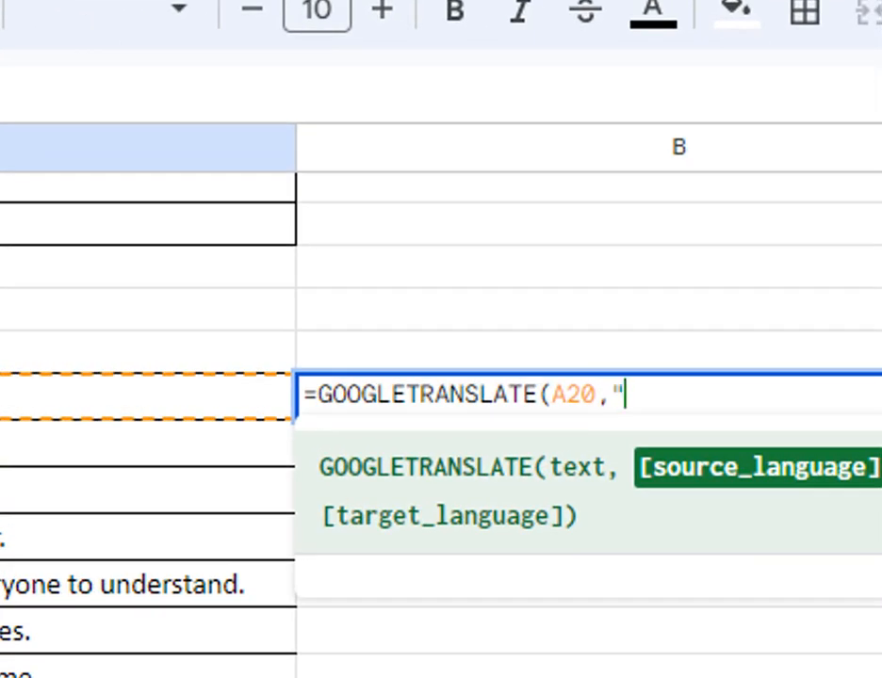
type("en")
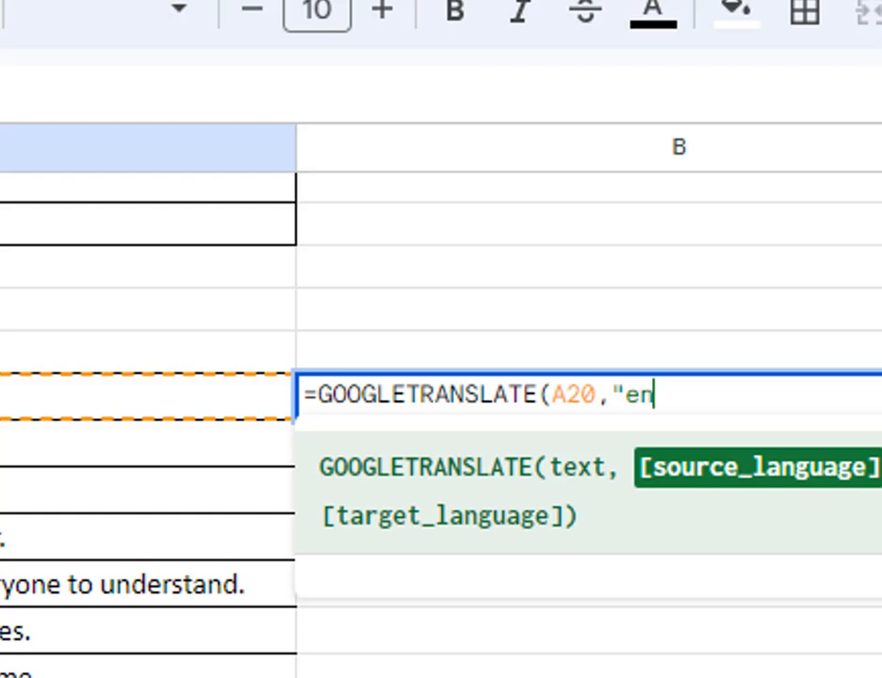
type("\",\"")
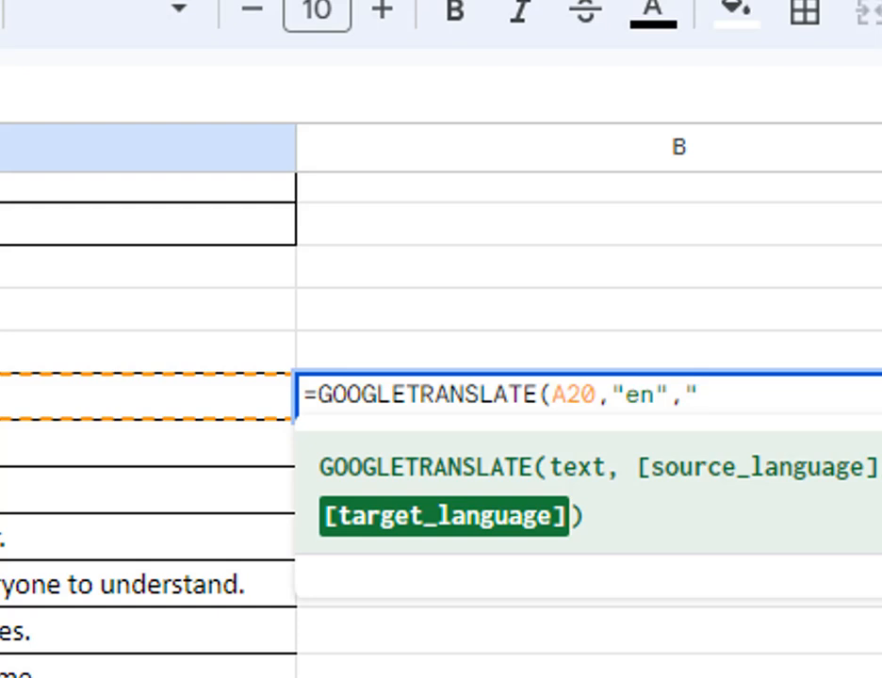
type("bn\"")
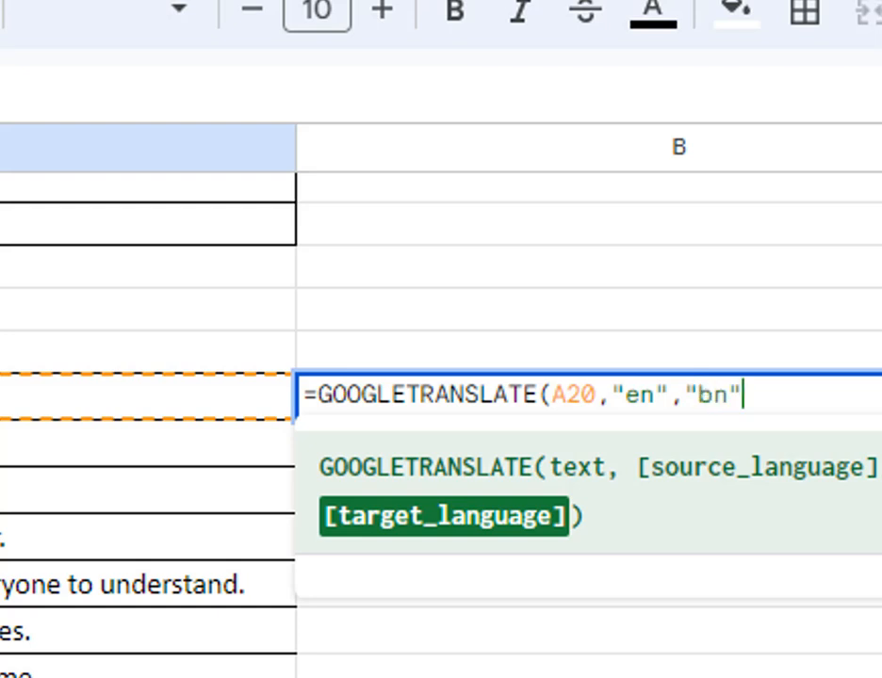
type(")")
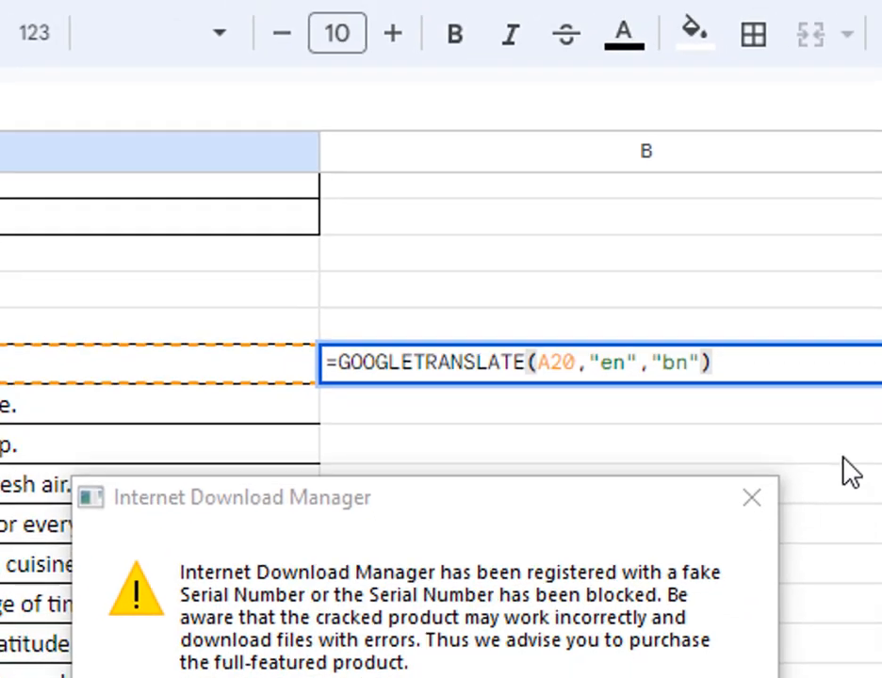
left_click(751, 497)
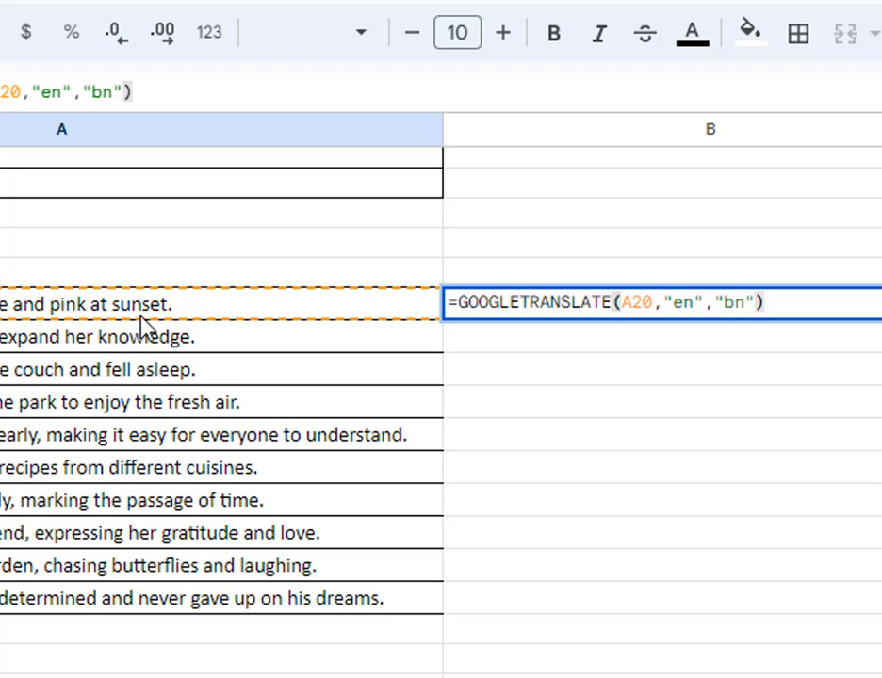
double_click(674, 301)
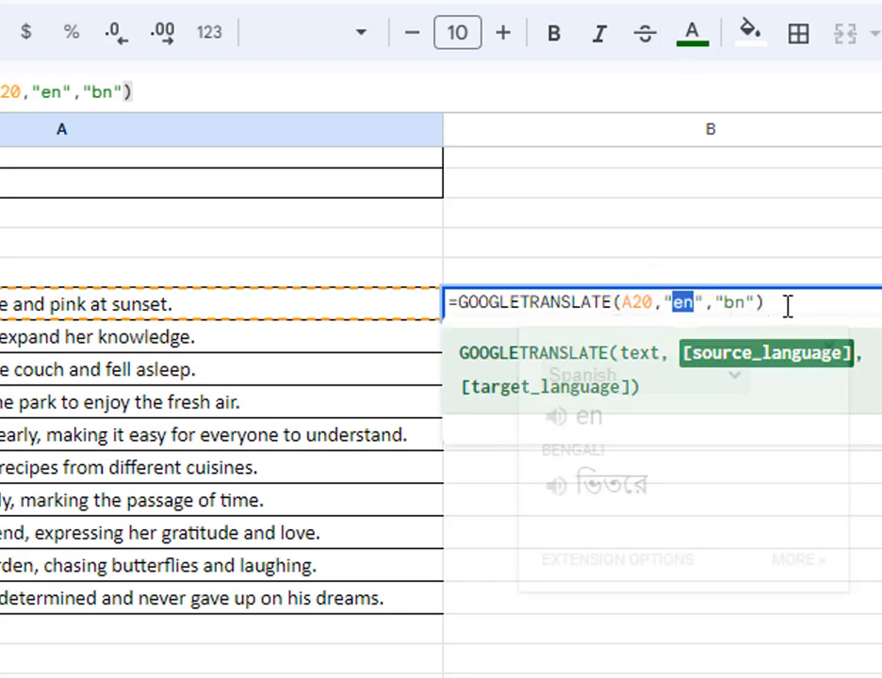
left_click(790, 304)
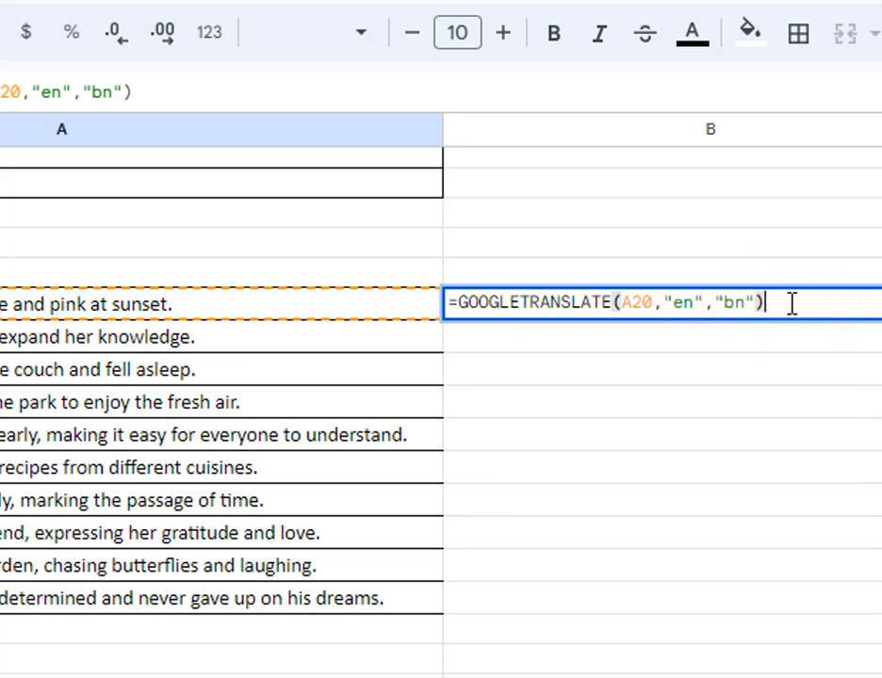
key("Return")
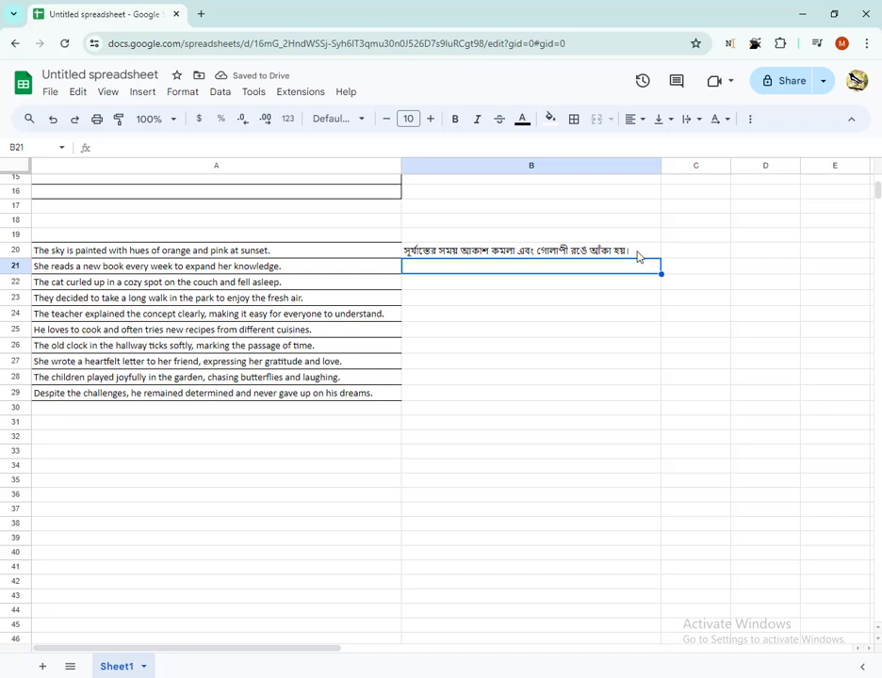
Fill the B20 translation formula down to B29 and increase the font size of B20:B29 to 13
left_click(638, 252)
left_click_drag(661, 258, 661, 401)
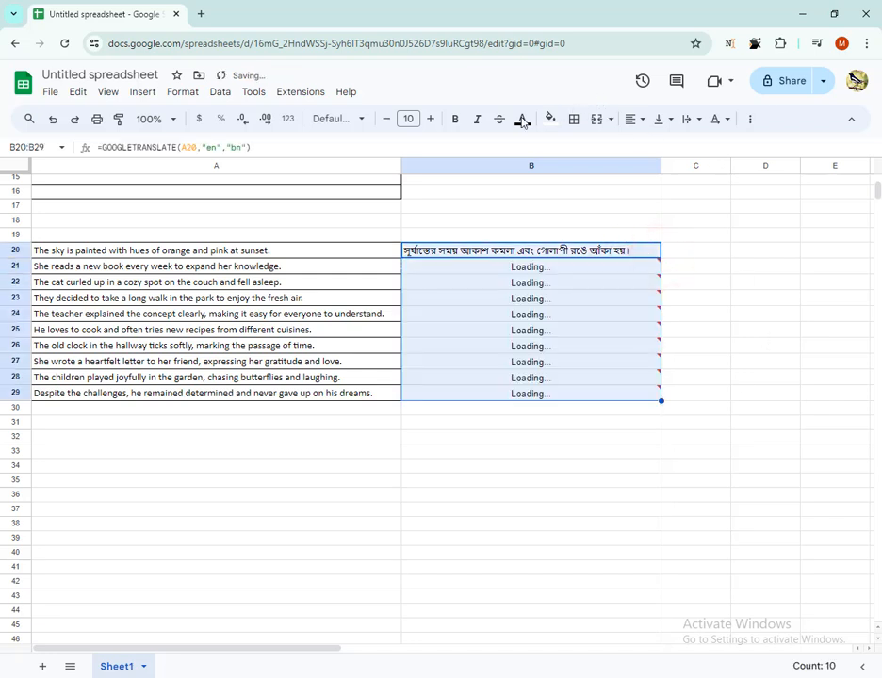
left_click(430, 119)
left_click(430, 119)
left_click(431, 121)
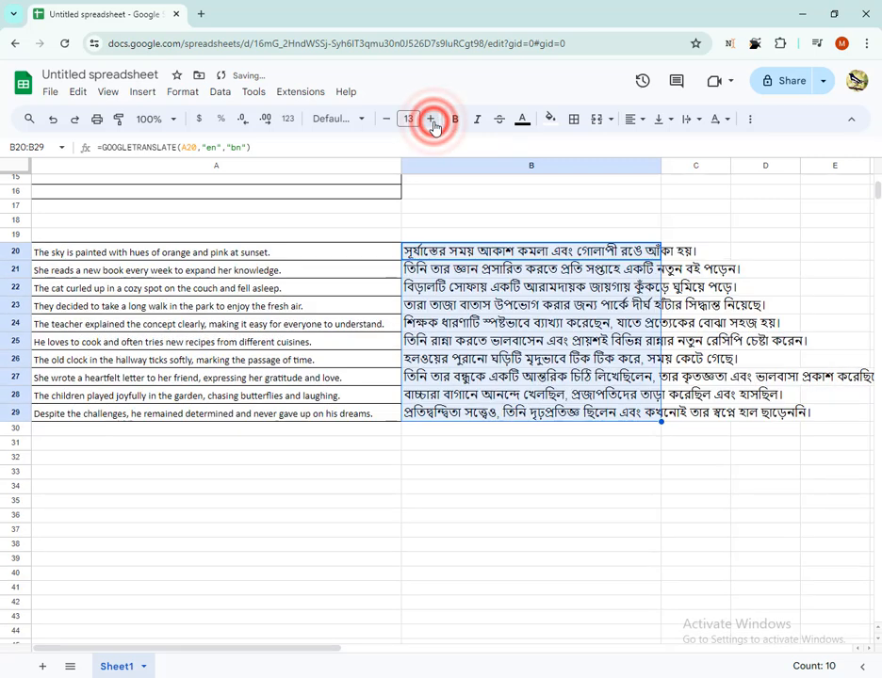
left_click(724, 520)
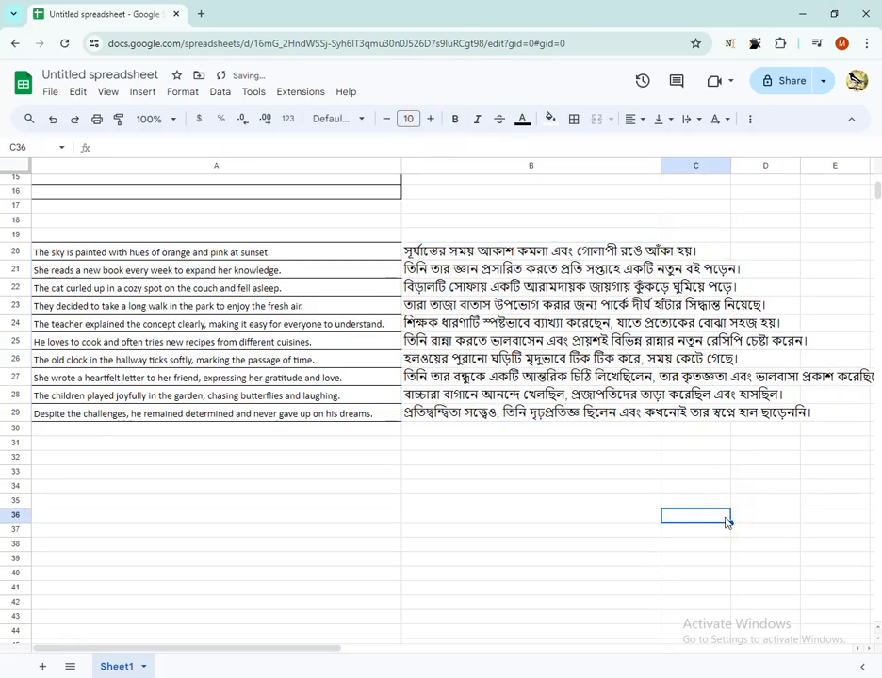